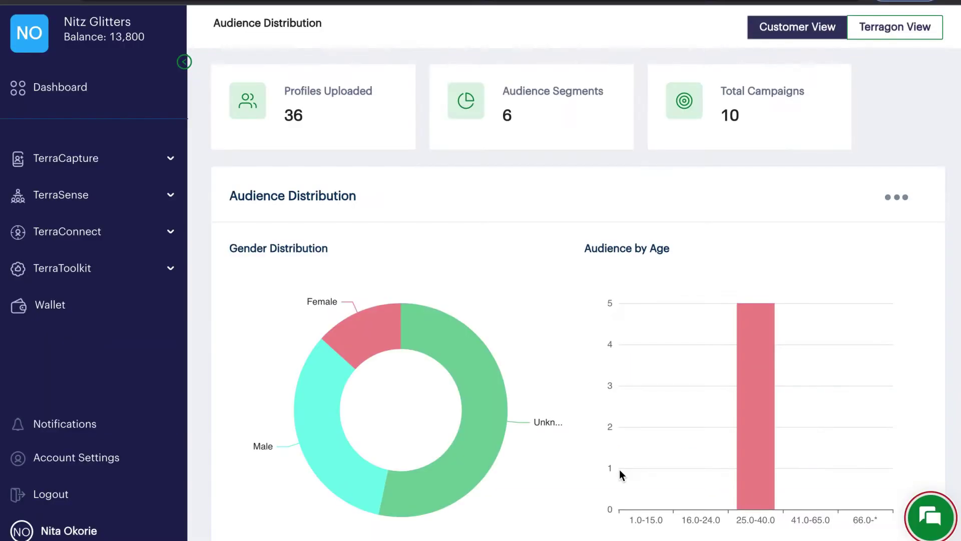
Step: Open the sender ID list and start adding a new sender ID
click(90, 461)
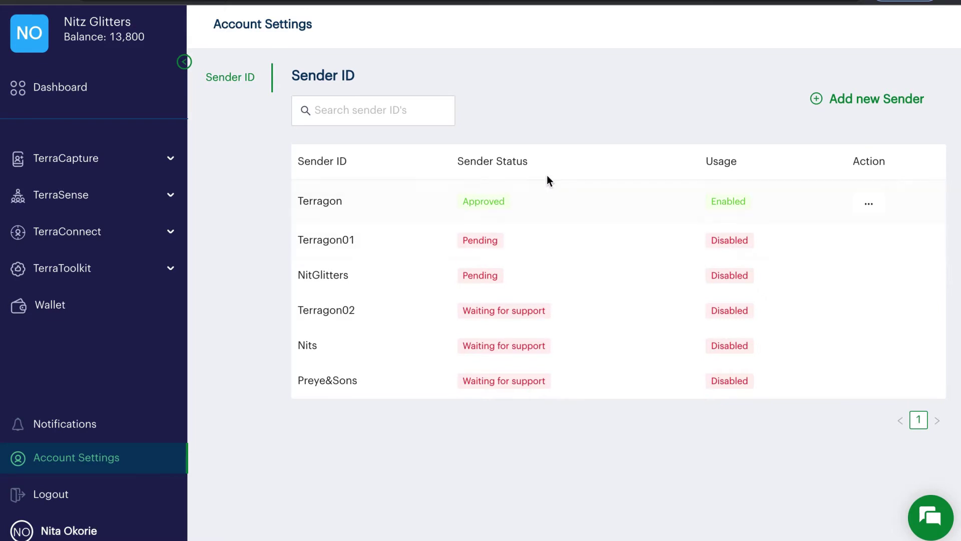
click(873, 100)
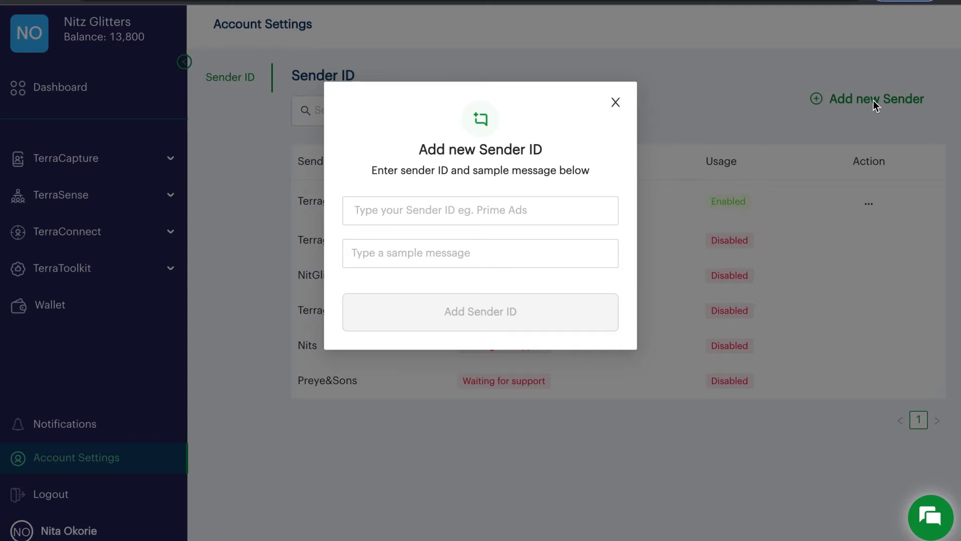
click(401, 209)
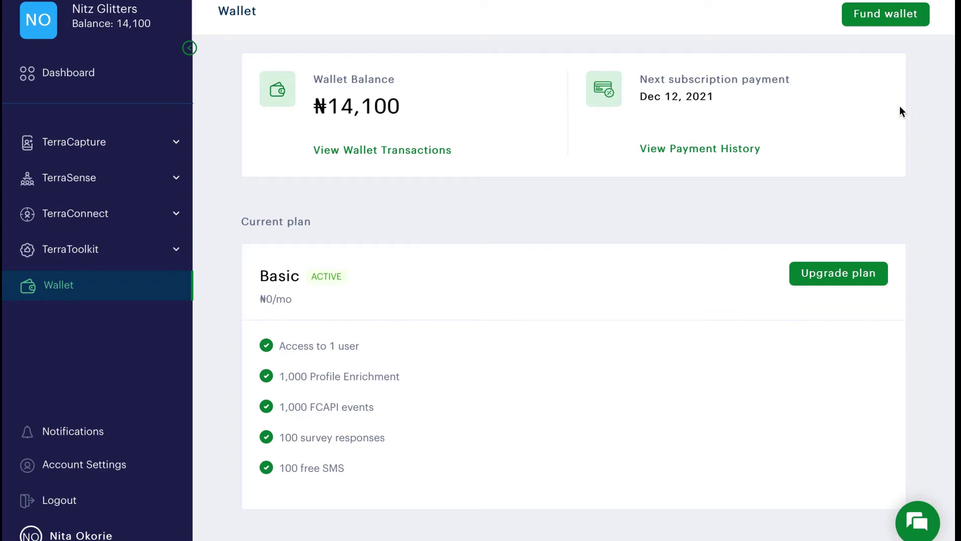
click(890, 14)
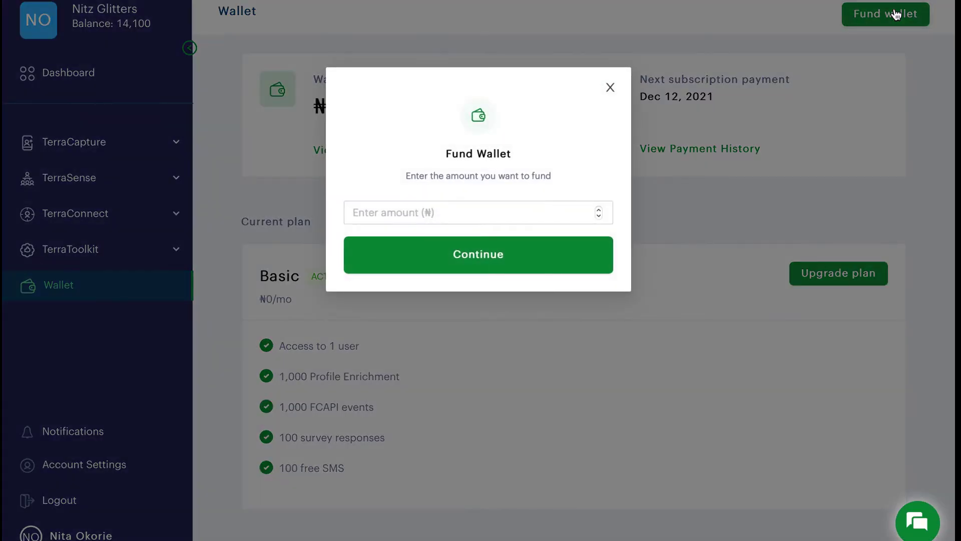
click(387, 213)
text(20)
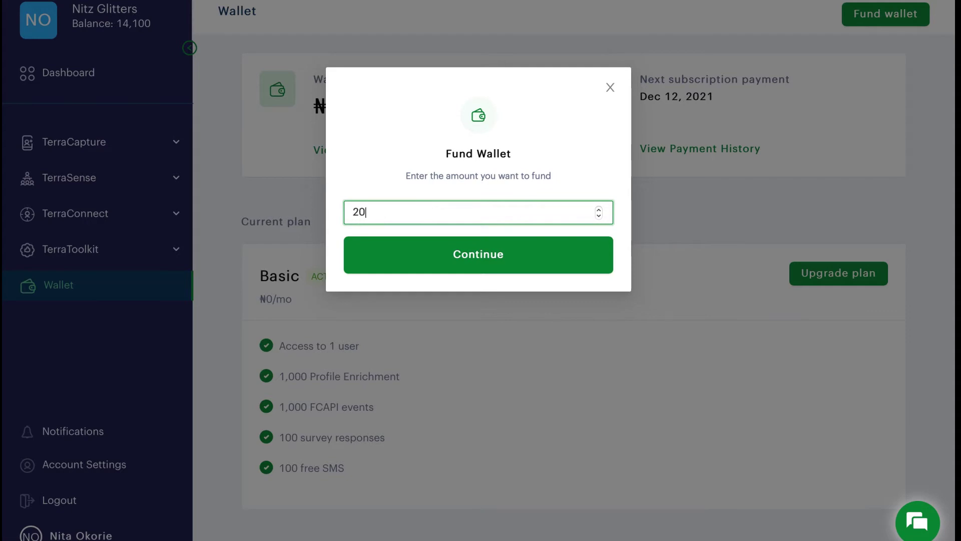
text(000)
click(424, 265)
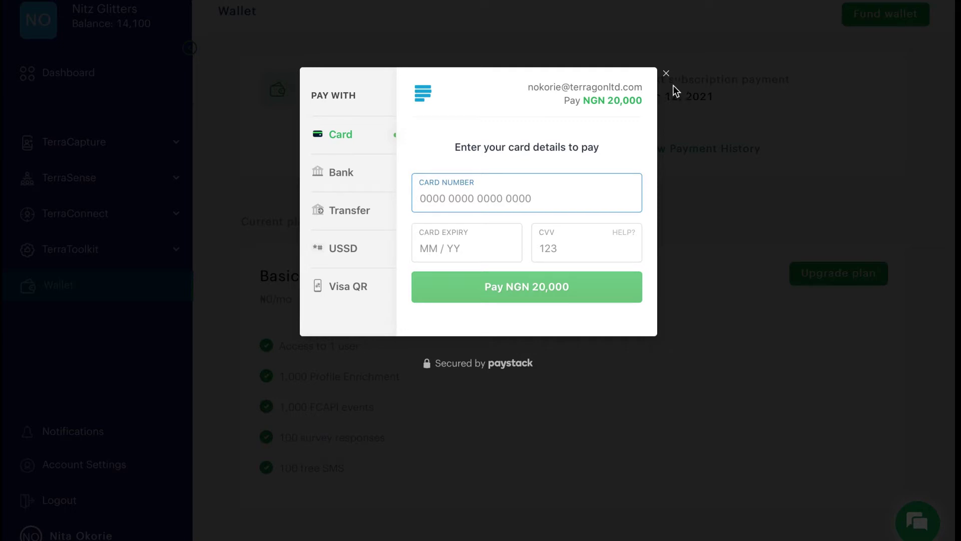
click(666, 75)
click(610, 87)
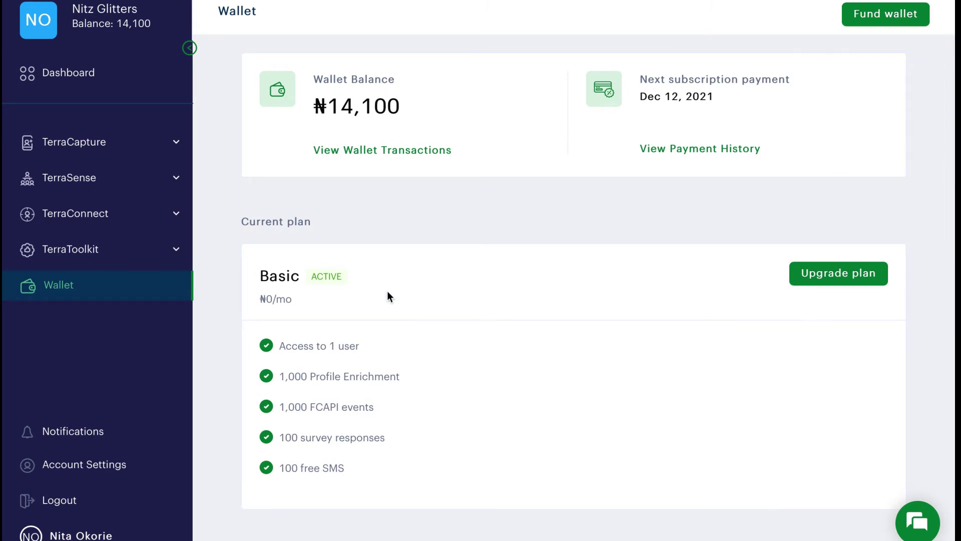
scroll(387, 290, down, 5)
scroll(387, 291, down, 5)
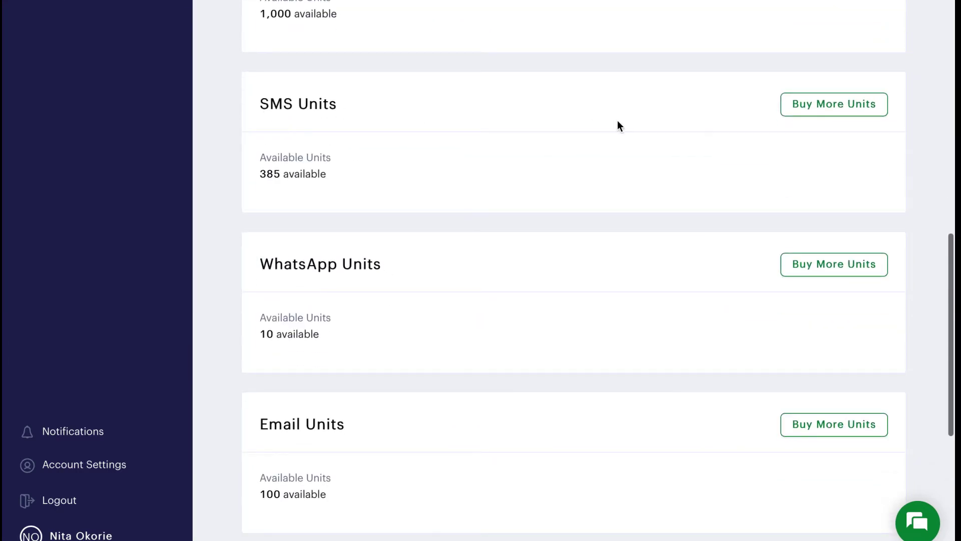
Step: Buy 100 SMS units for ₦300, paying from the wallet
click(815, 109)
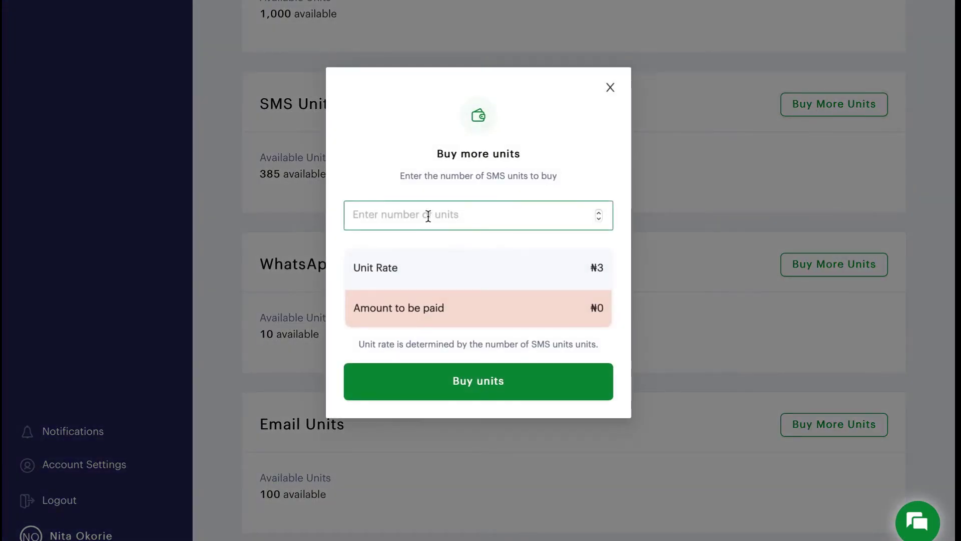
click(427, 215)
text(1)
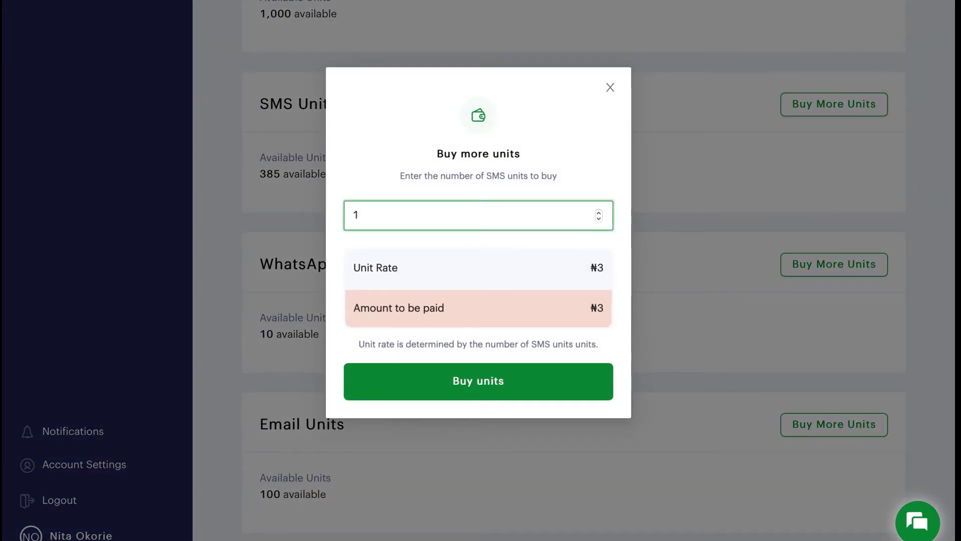
text(00)
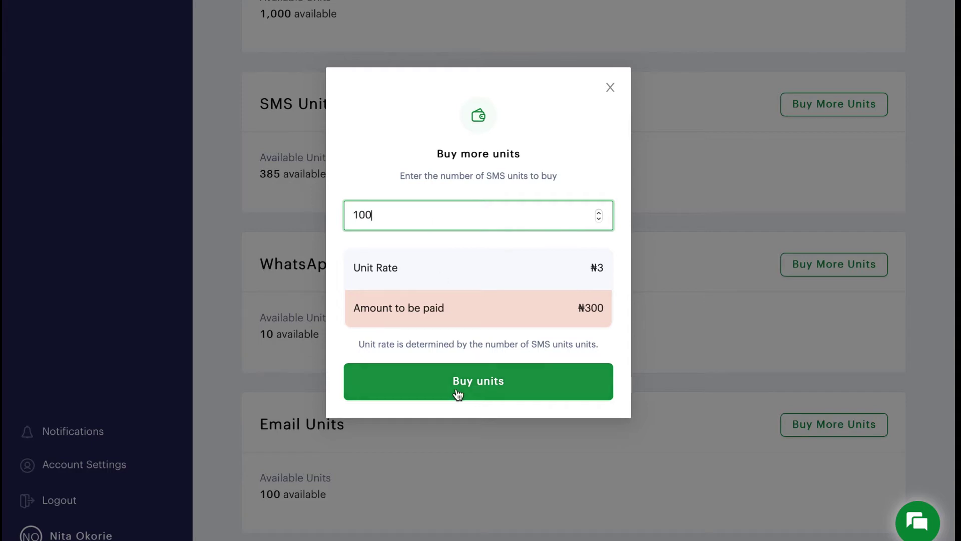
click(468, 388)
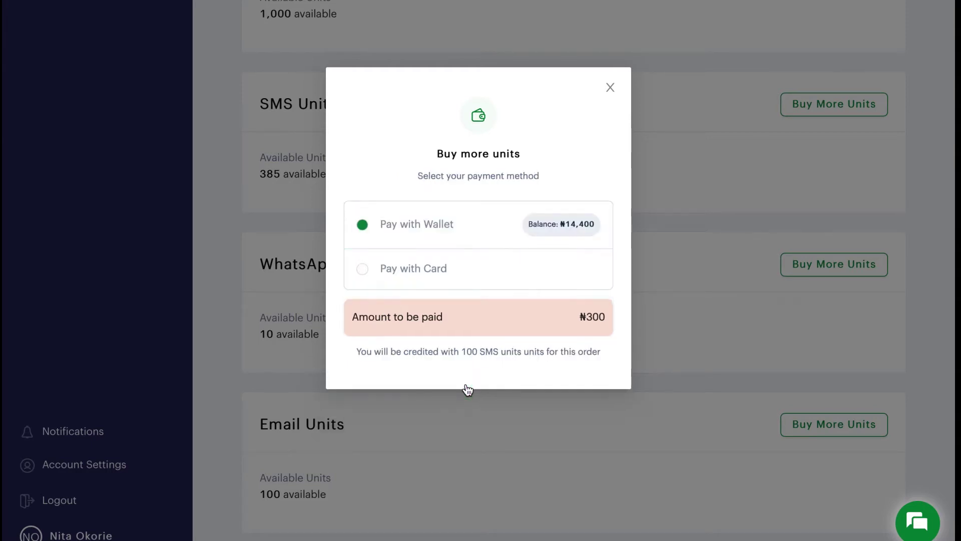
click(429, 271)
click(412, 225)
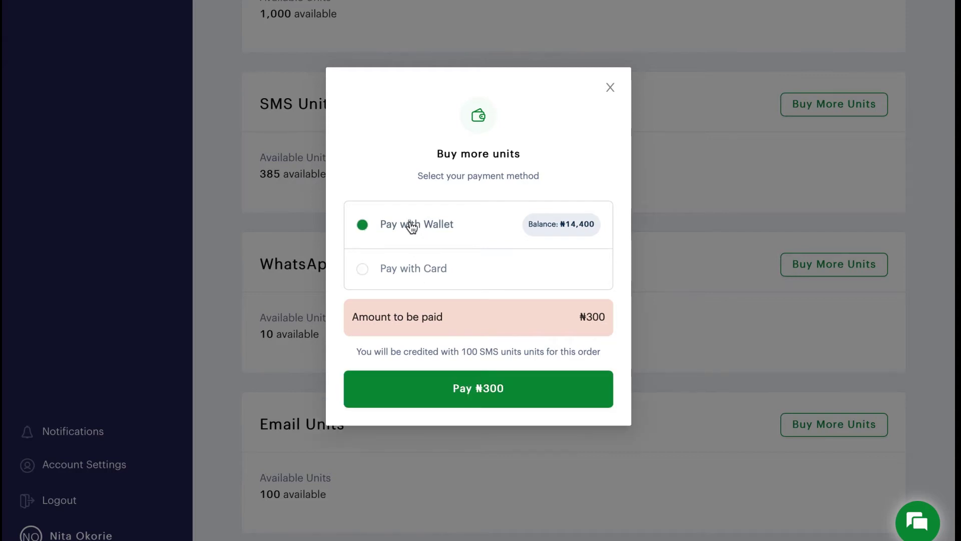
click(472, 390)
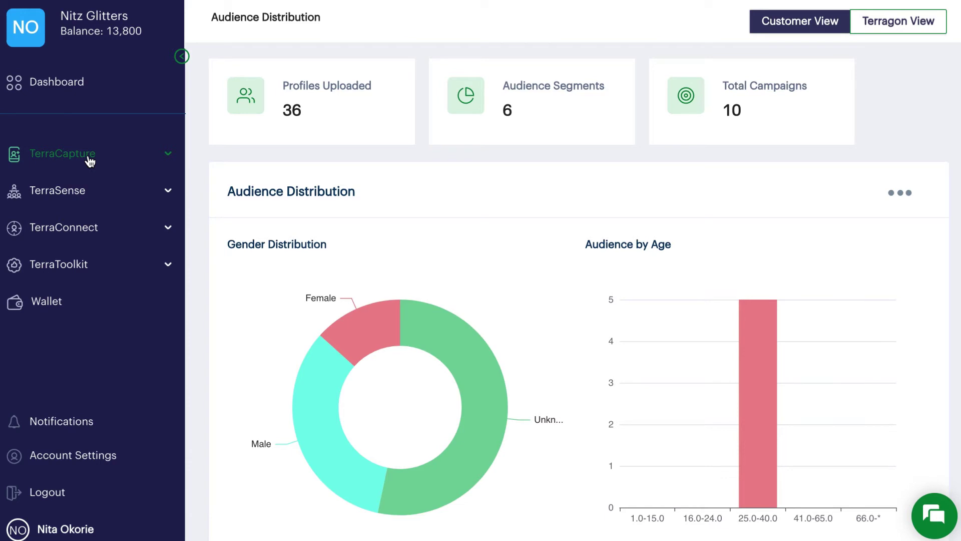
Step: Browse TerraCapture Data Upload and its General Upload option, then return to Data Source
click(89, 159)
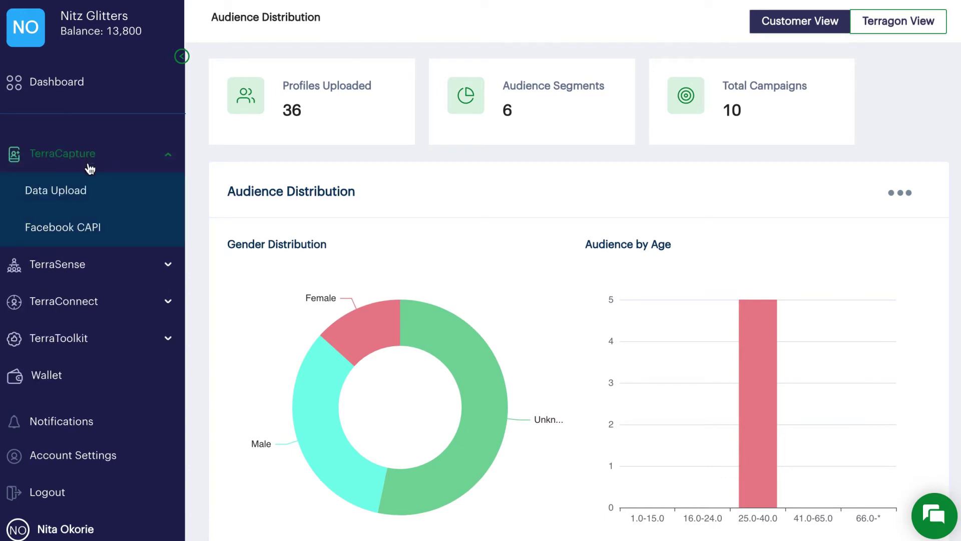
click(79, 197)
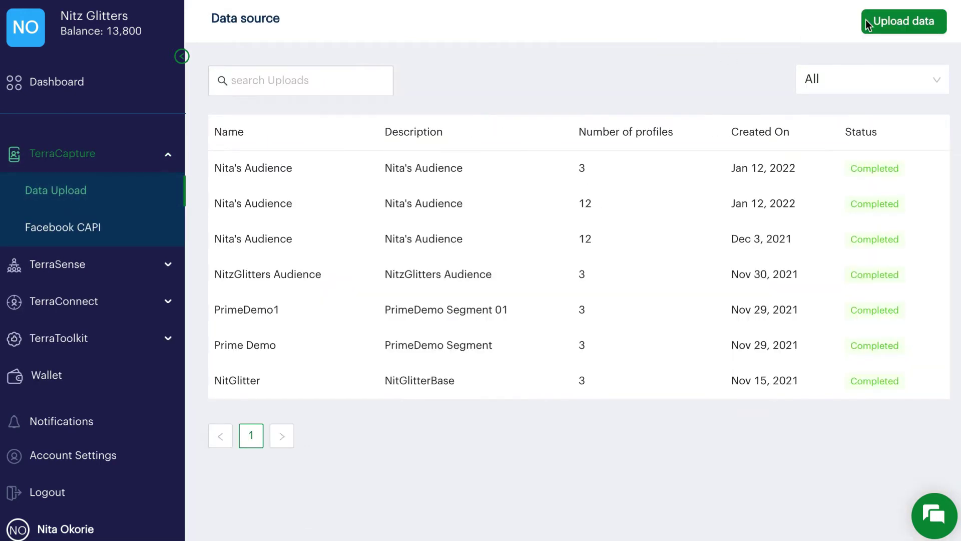
click(904, 21)
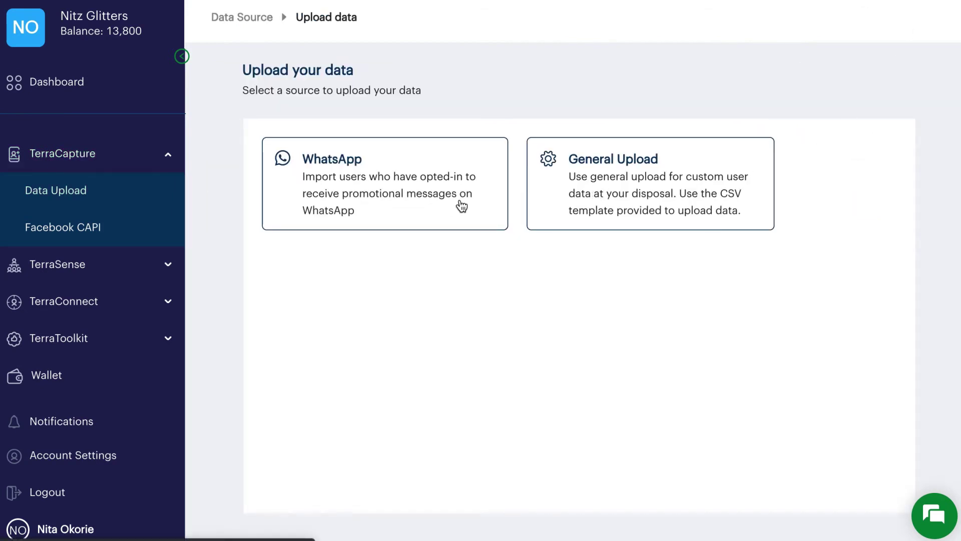
click(612, 193)
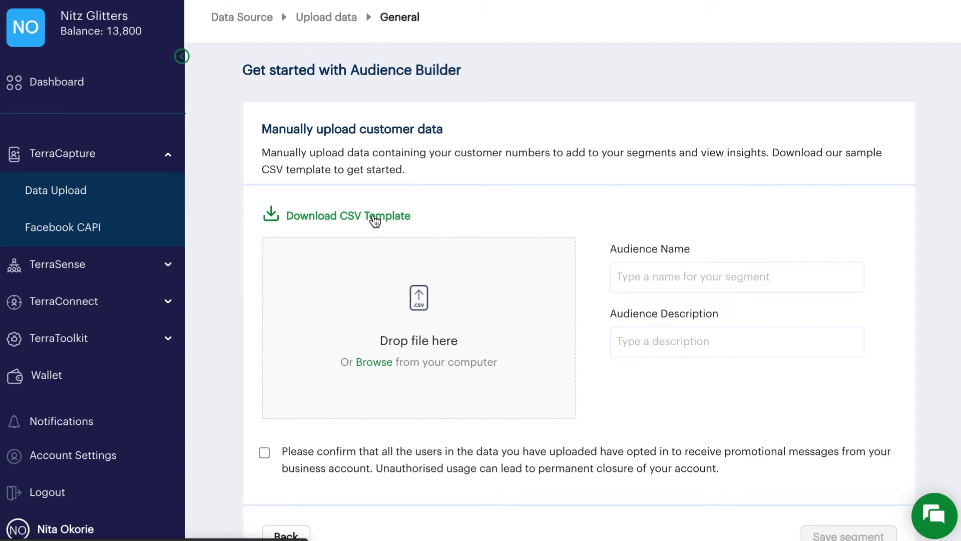
click(244, 19)
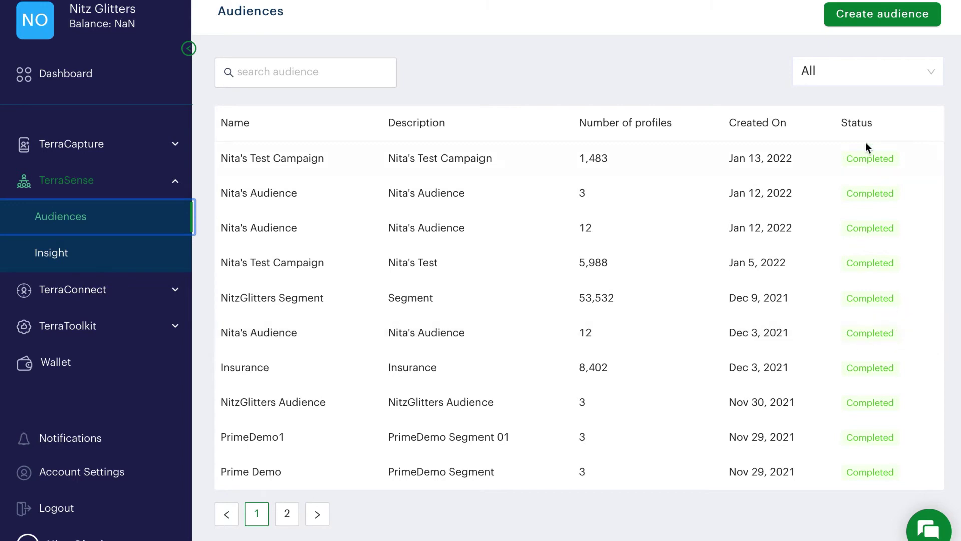
Step: Start a new audience from the Audiences page and begin the Audience Builder
click(892, 15)
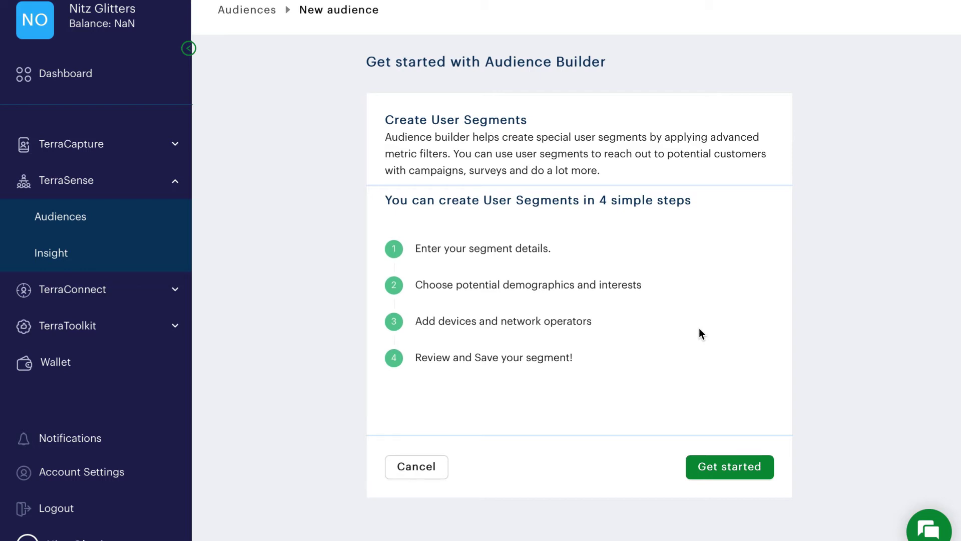
click(730, 468)
Step: Enter the audience name and description, then advance to Demography & Interests
click(368, 248)
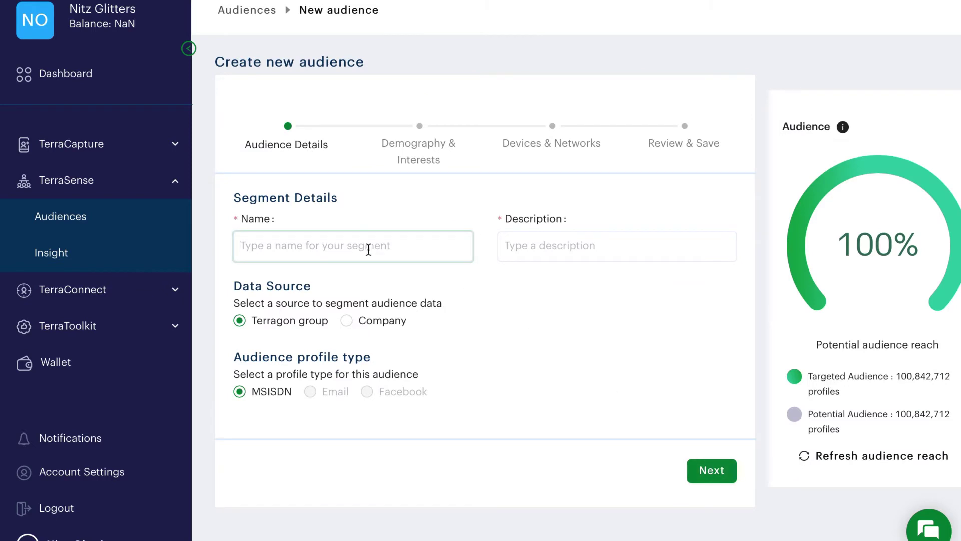
text(Nitz Glitters)
key(Tab)
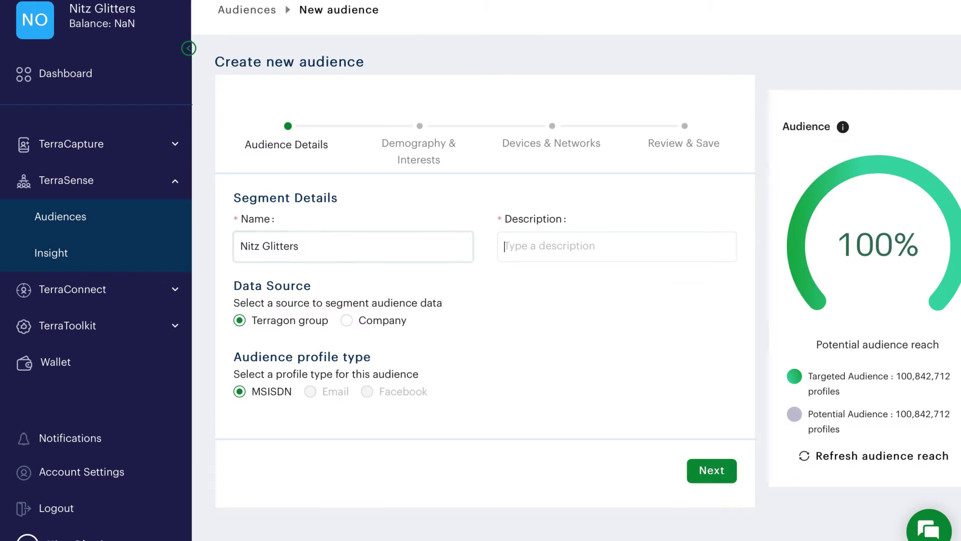
text(Nitz Glitters)
click(713, 469)
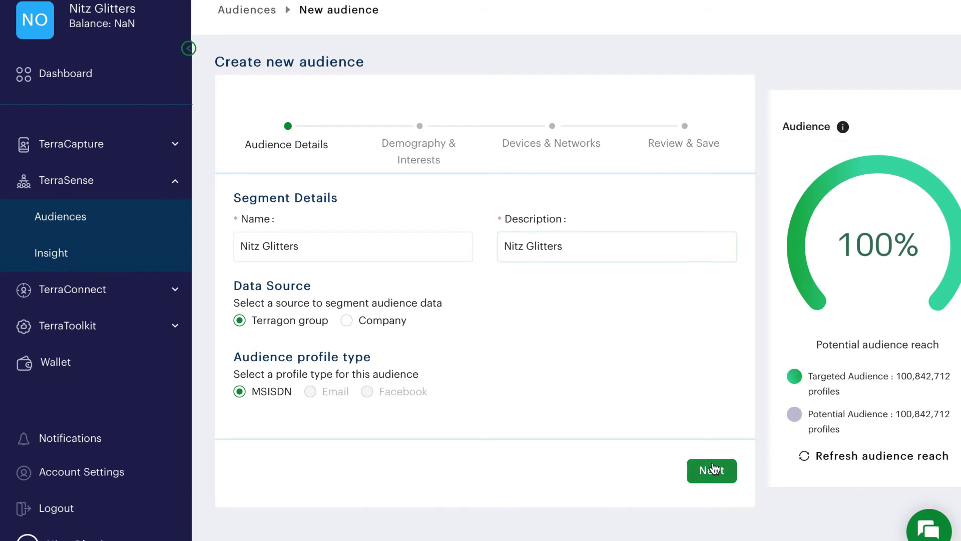
click(274, 257)
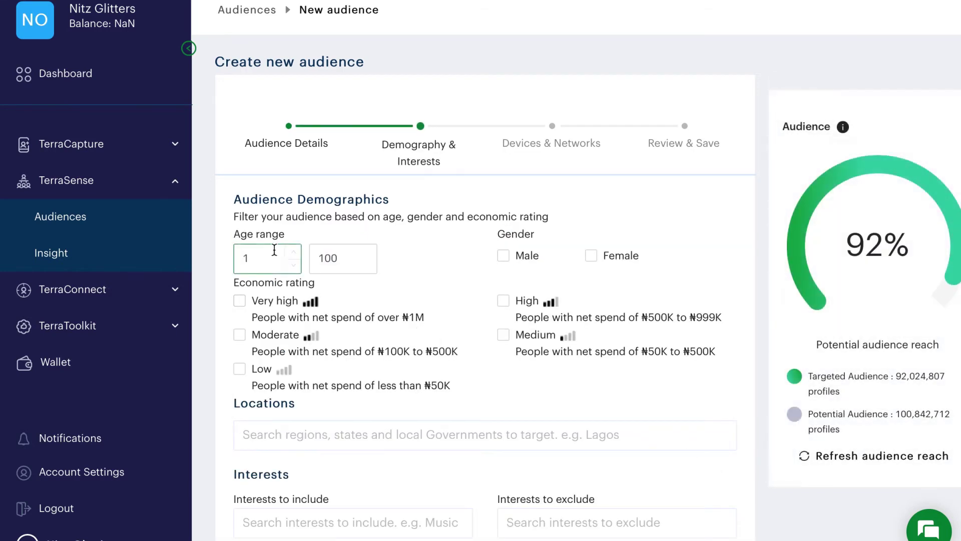
Step: Target males aged 18–23 with a High economic rating
key(BackSpace)
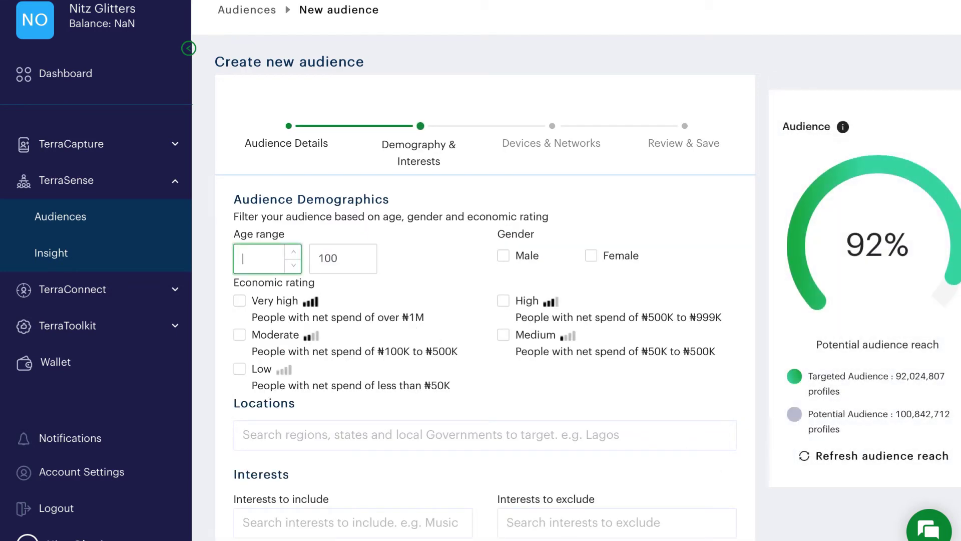
text(18)
key(Tab)
text(23)
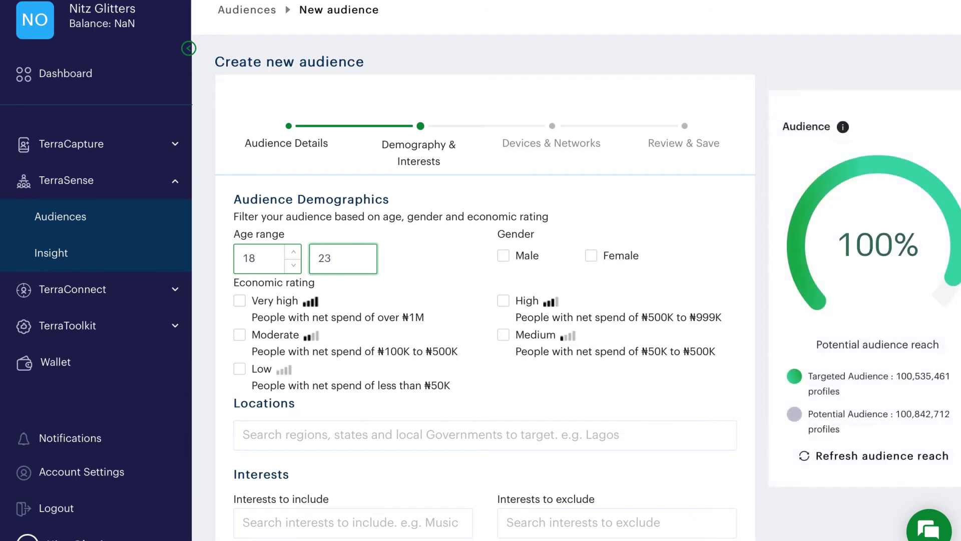
click(503, 301)
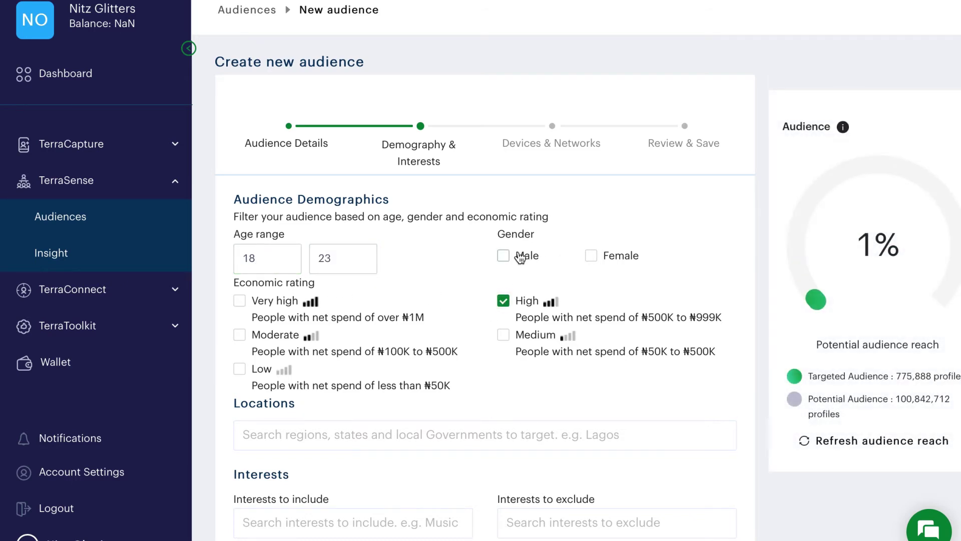
click(503, 255)
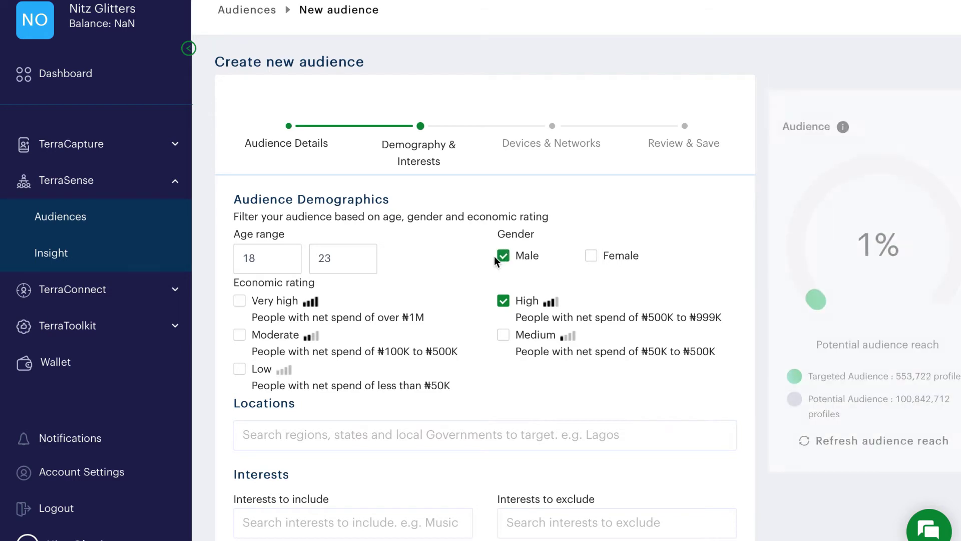
Step: Add Lagos as the target location and advance to Devices & Networks
click(338, 434)
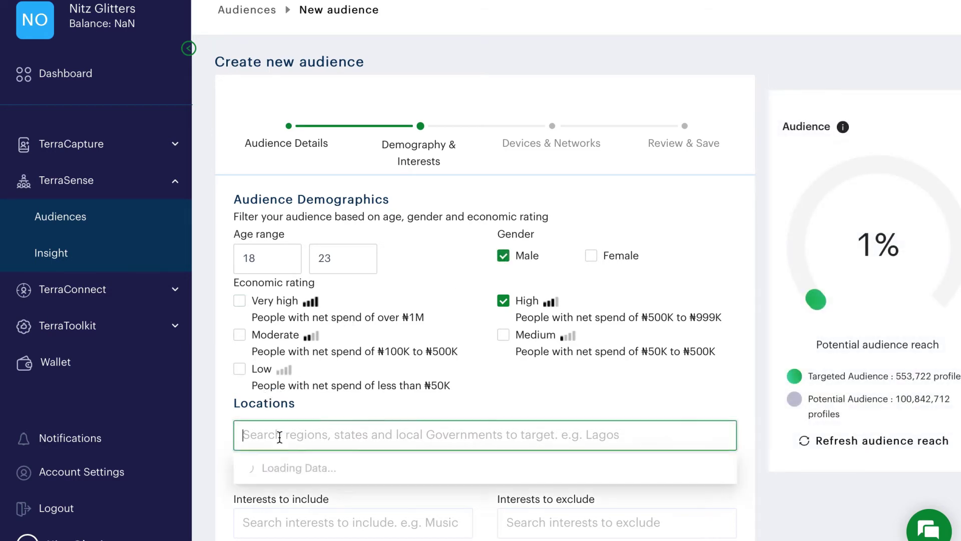
text(lah)
key(BackSpace)
key(BackSpace)
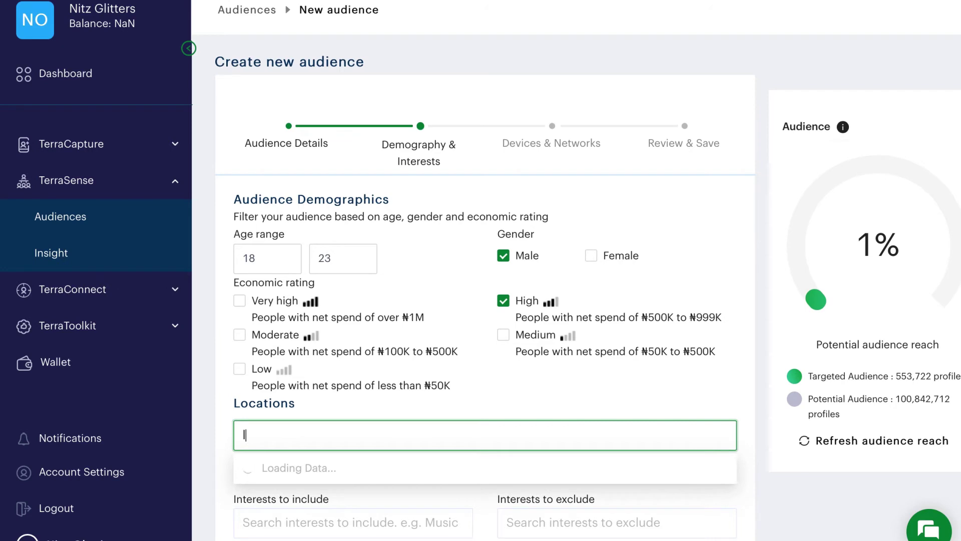
text(ago)
click(281, 471)
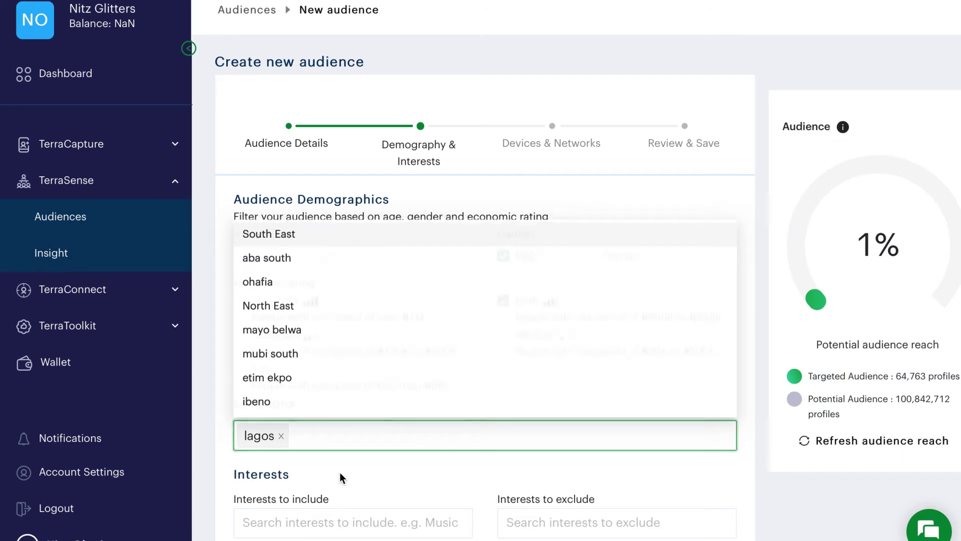
click(331, 465)
click(302, 518)
scroll(331, 509, down, 1)
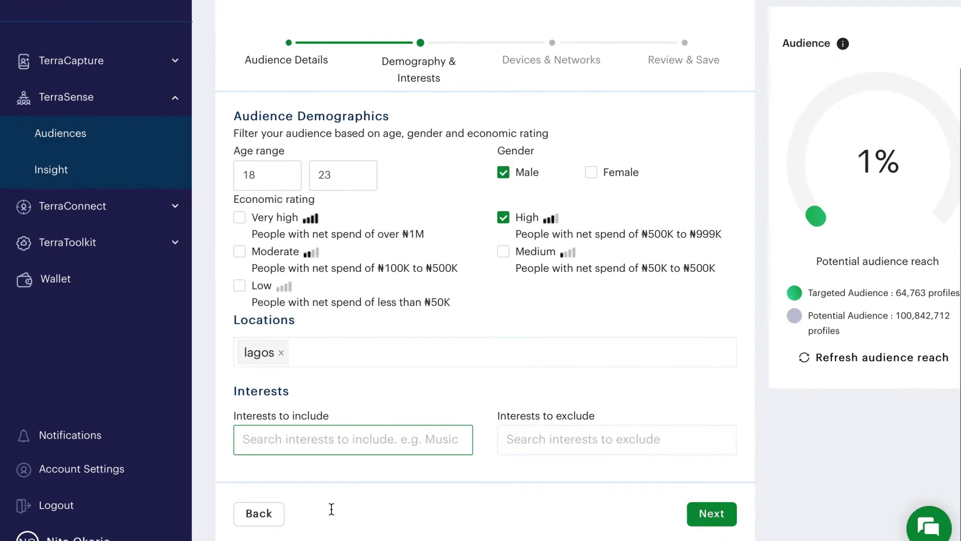
click(712, 516)
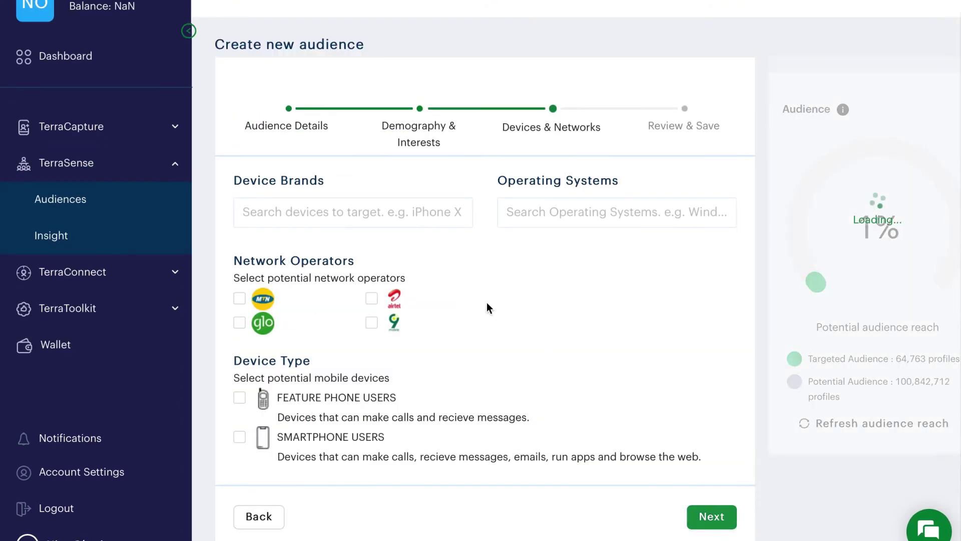
Step: Target Samsung as the device brand and smartphone users
click(281, 212)
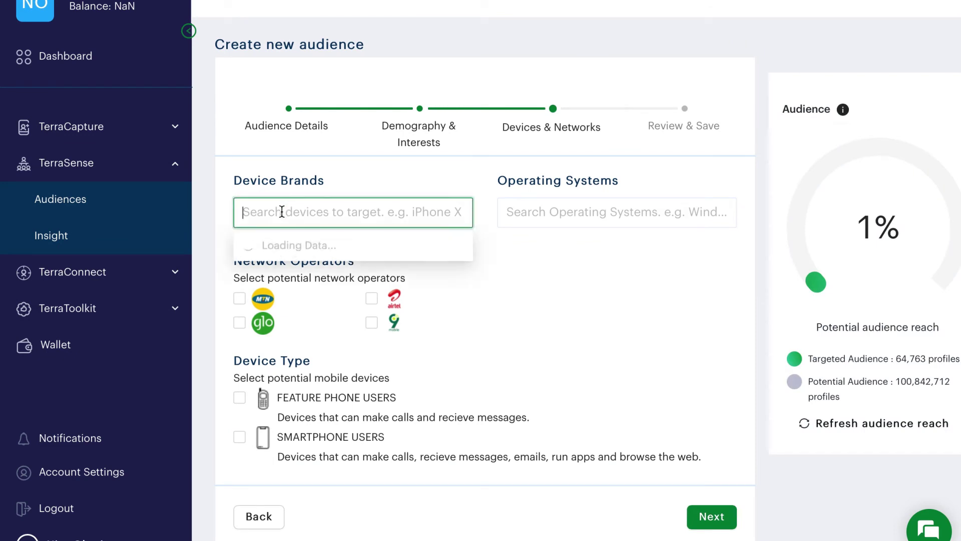
text(sam)
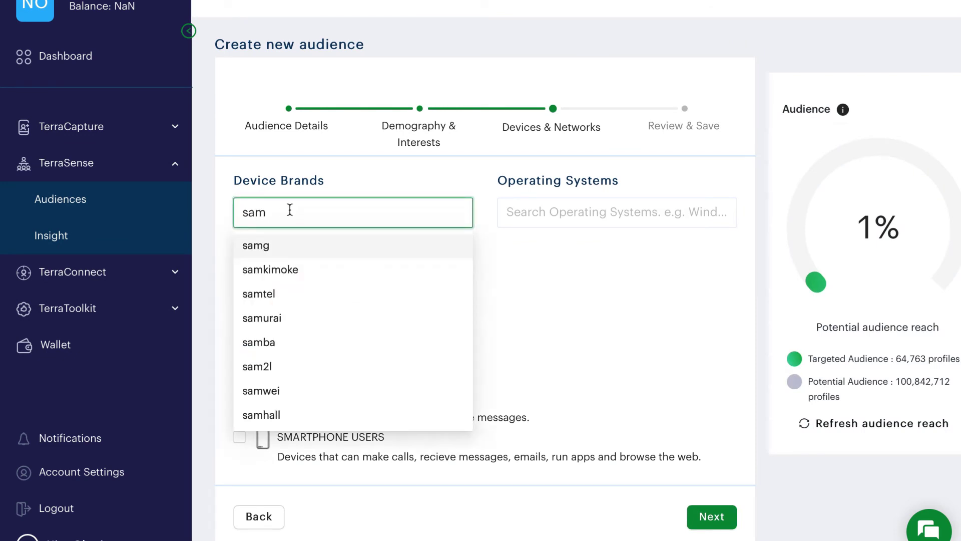
text(s)
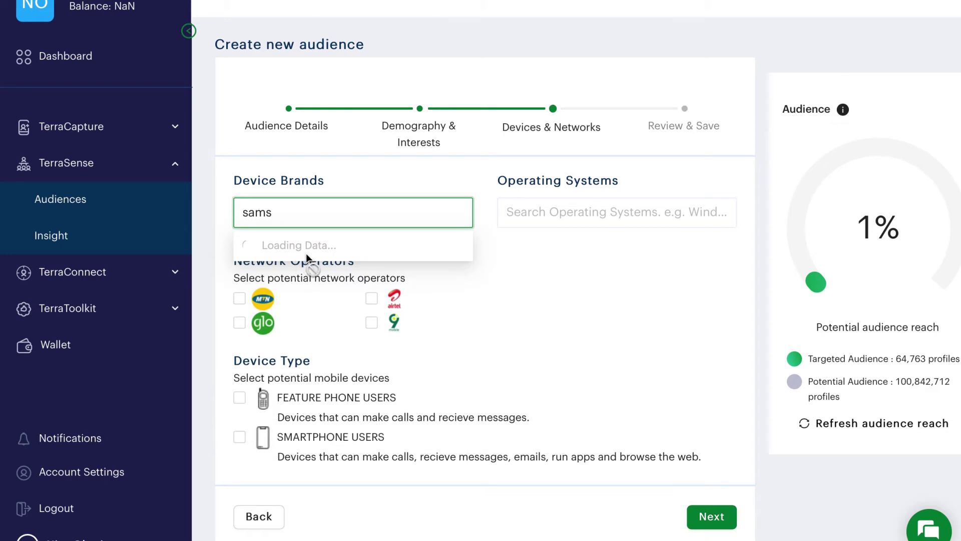
click(305, 247)
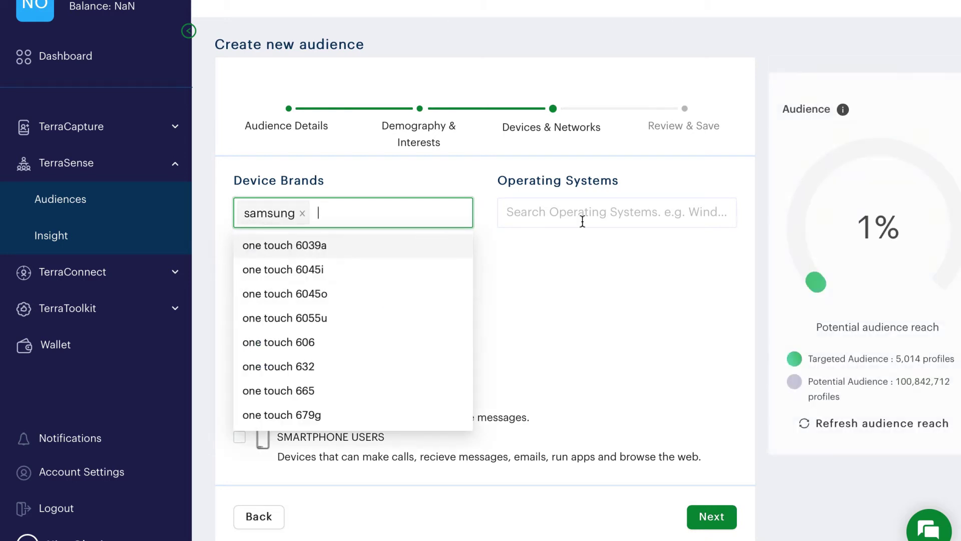
click(587, 262)
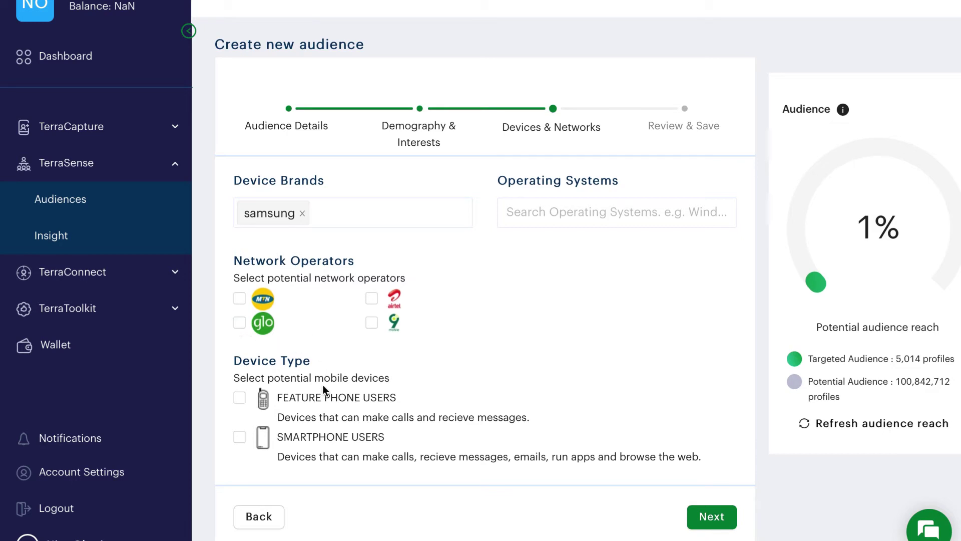
click(239, 437)
Step: Review and save the Nitz Glitters audience, then view the insights dashboard
click(711, 516)
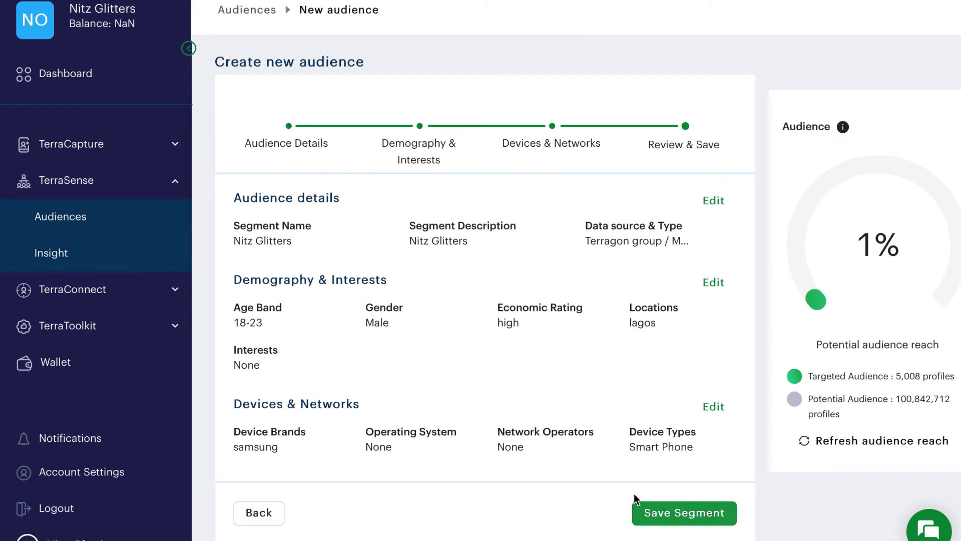
click(642, 513)
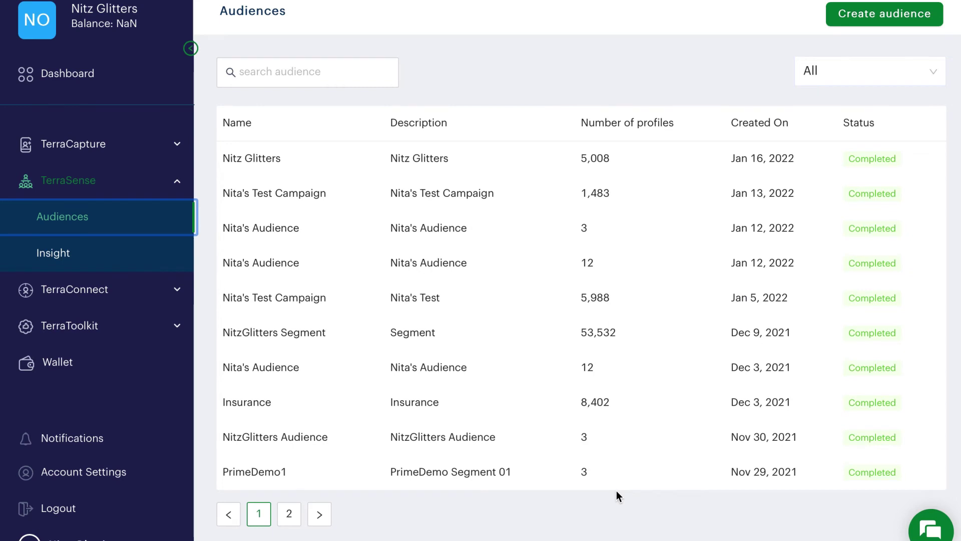
click(55, 257)
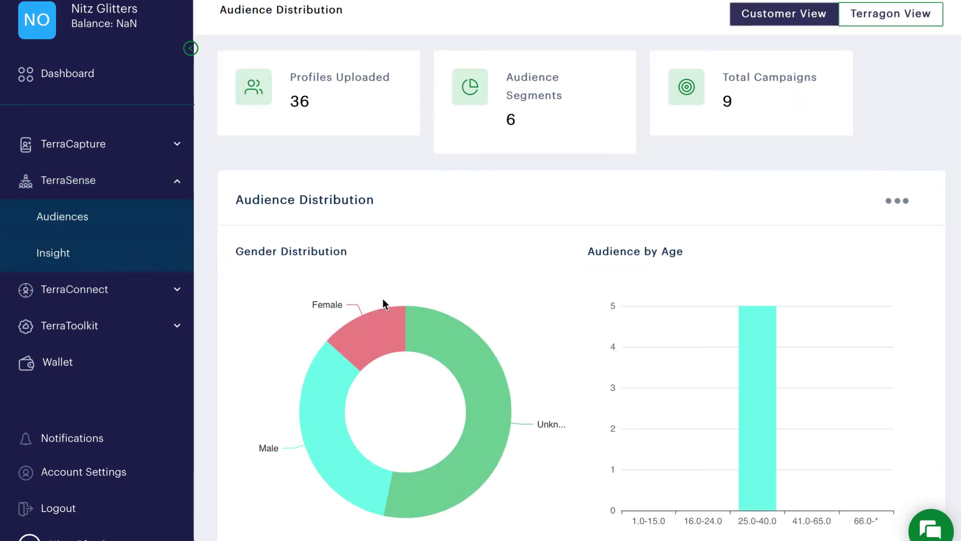
scroll(382, 298, down, 3)
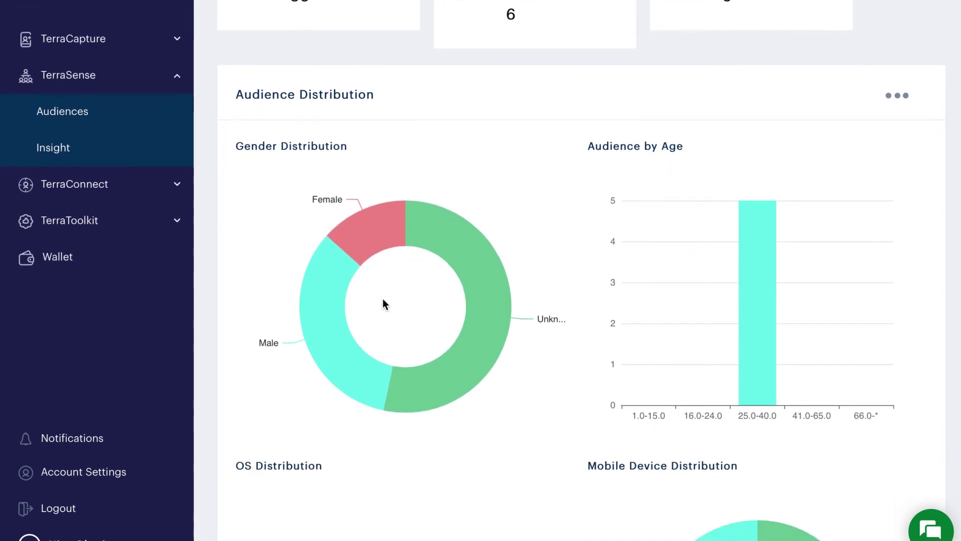
scroll(382, 298, down, 3)
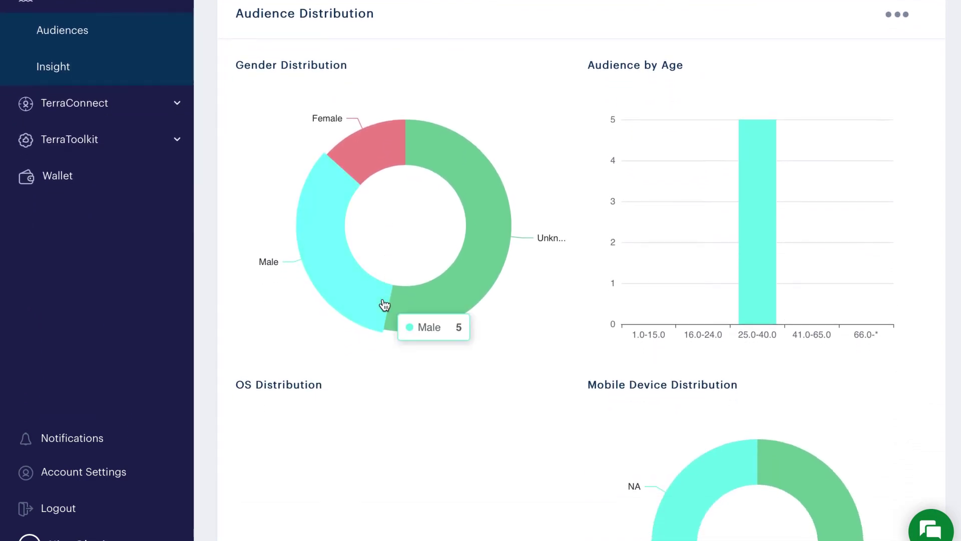
scroll(382, 304, down, 4)
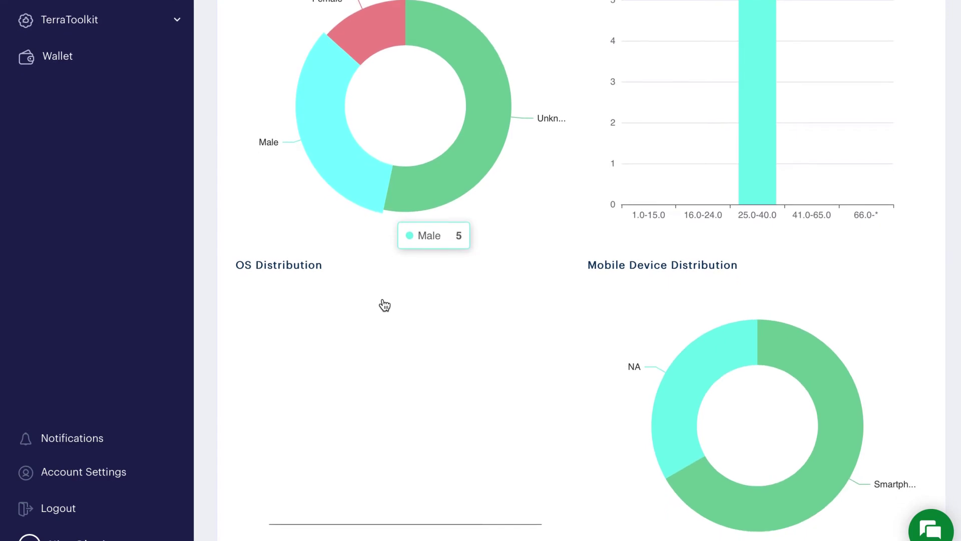
scroll(382, 303, down, 3)
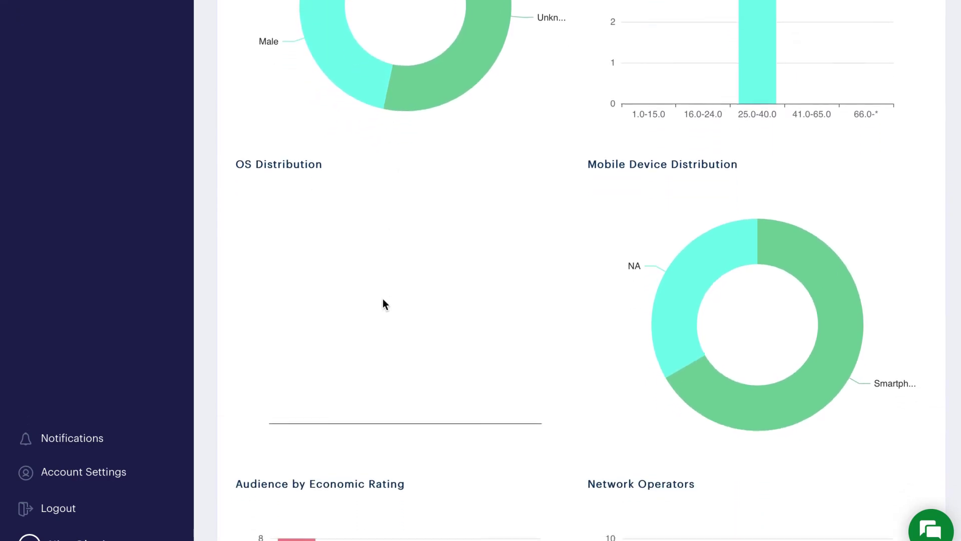
scroll(381, 304, down, 4)
scroll(382, 304, down, 3)
scroll(382, 304, down, 4)
scroll(382, 304, down, 1)
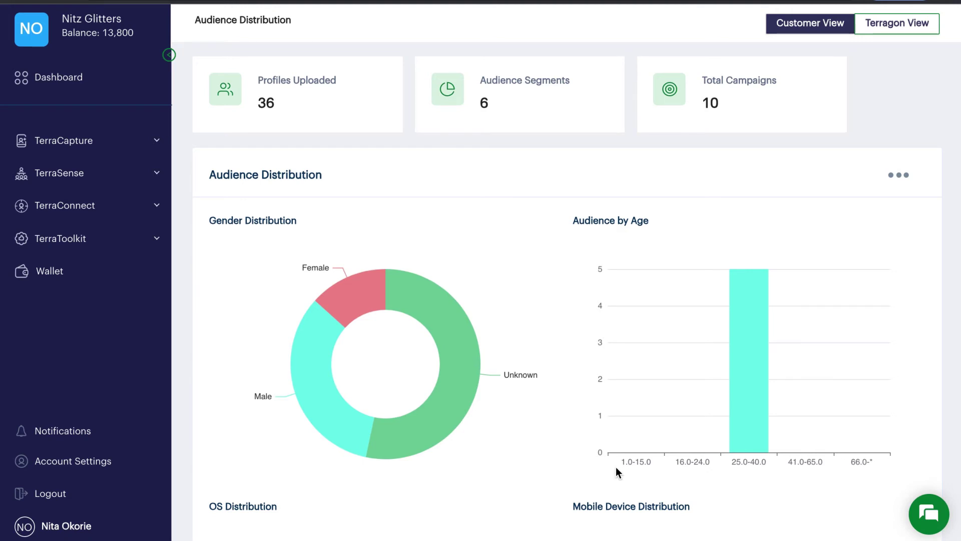
Step: Start a new campaign from the Campaigns list, targeting an existing audience list
click(65, 205)
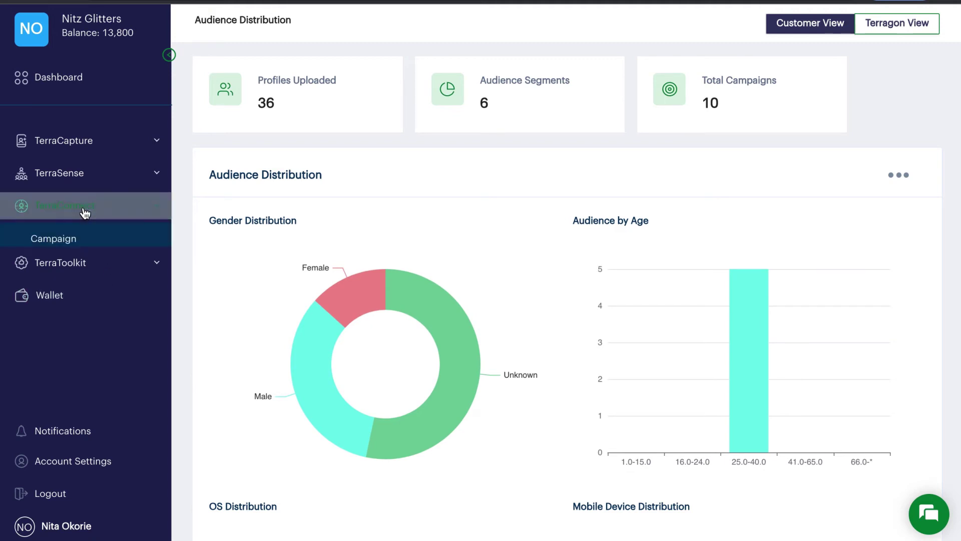
click(52, 238)
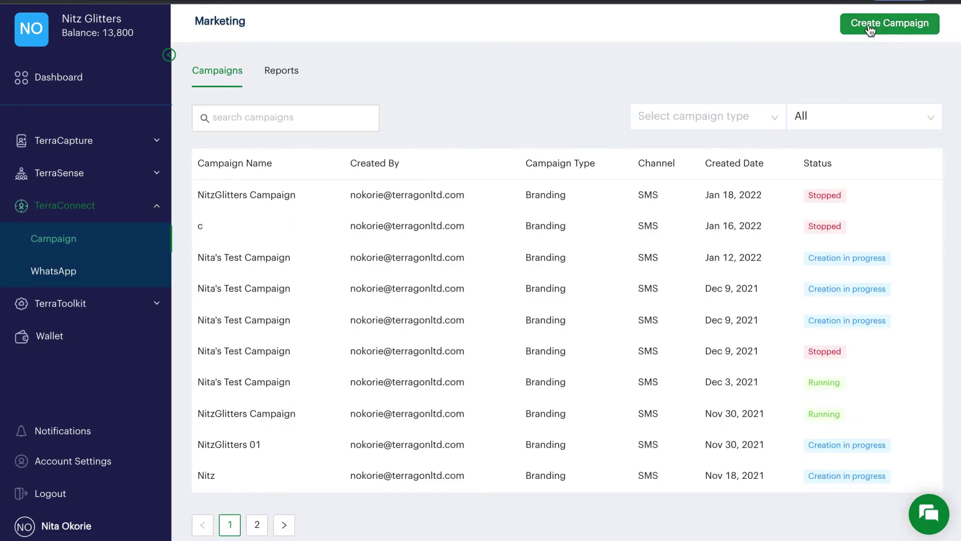
click(869, 28)
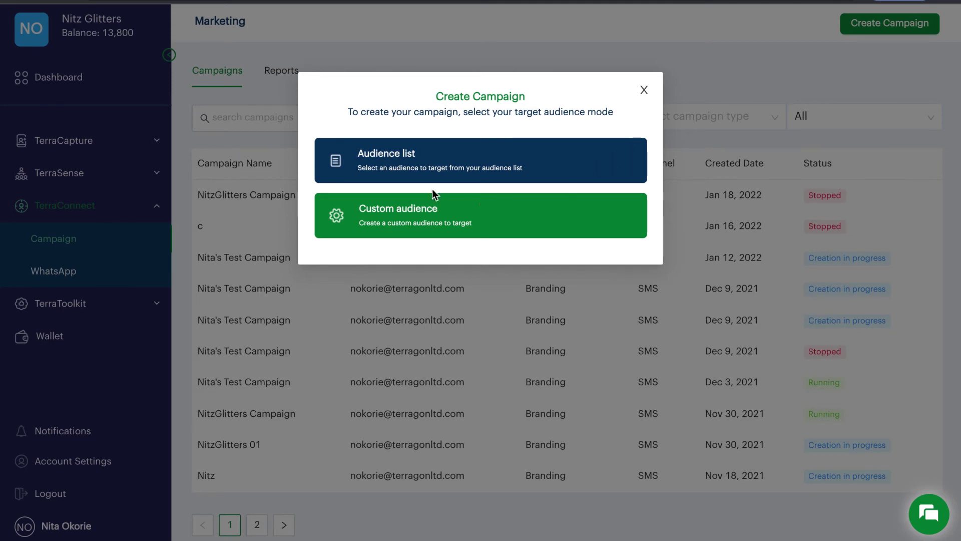
click(515, 153)
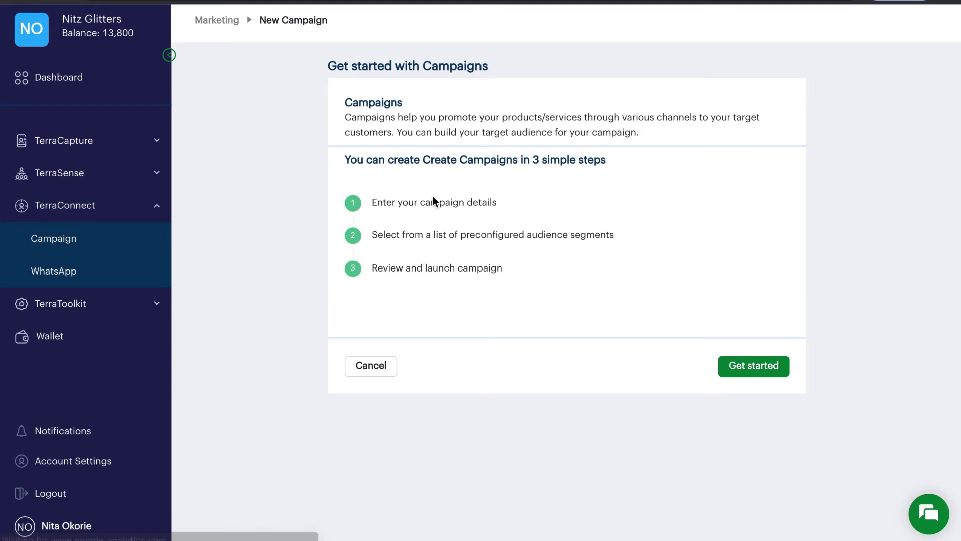
click(753, 365)
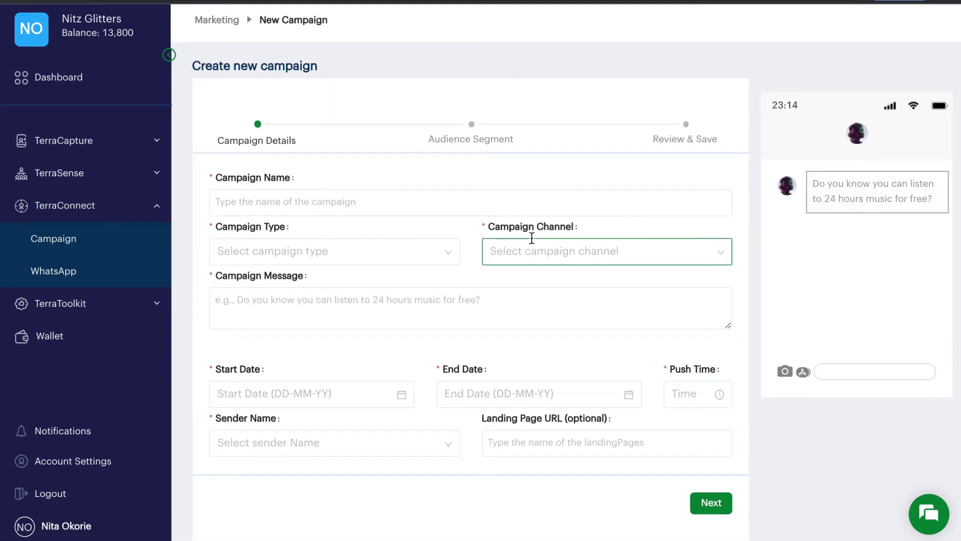
Step: Name the campaign NitzGlitters Campaign, Brand Awareness type, SMS channel, and start the message
click(270, 201)
click(262, 237)
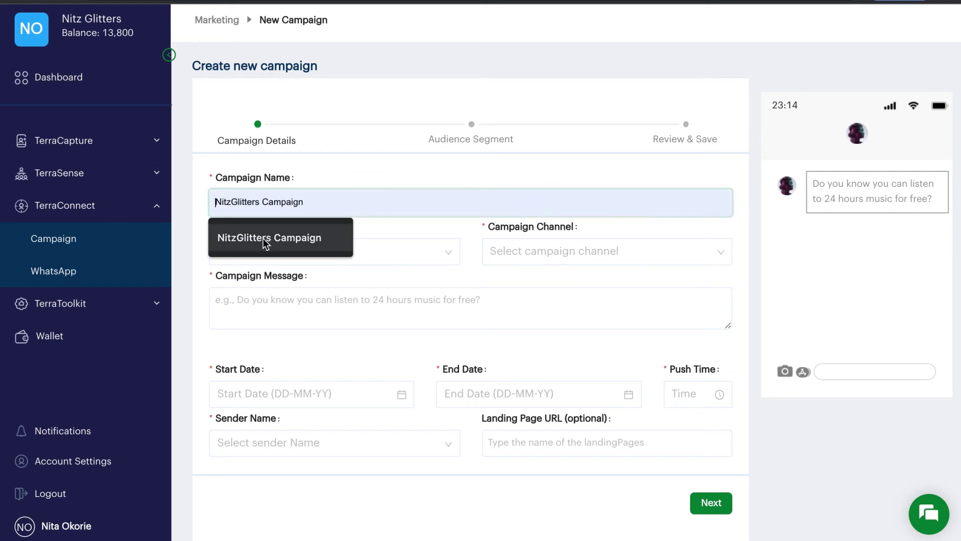
click(262, 238)
click(286, 252)
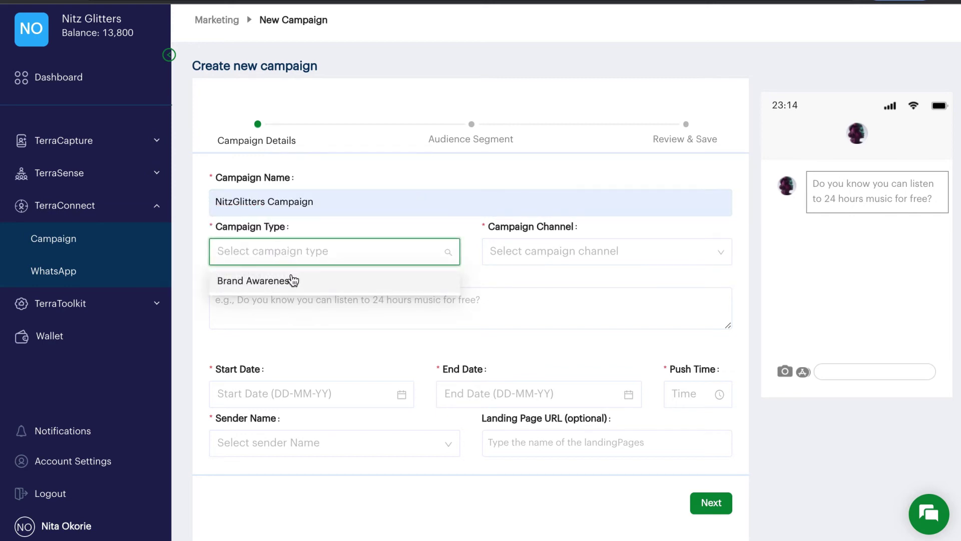
click(263, 281)
click(546, 250)
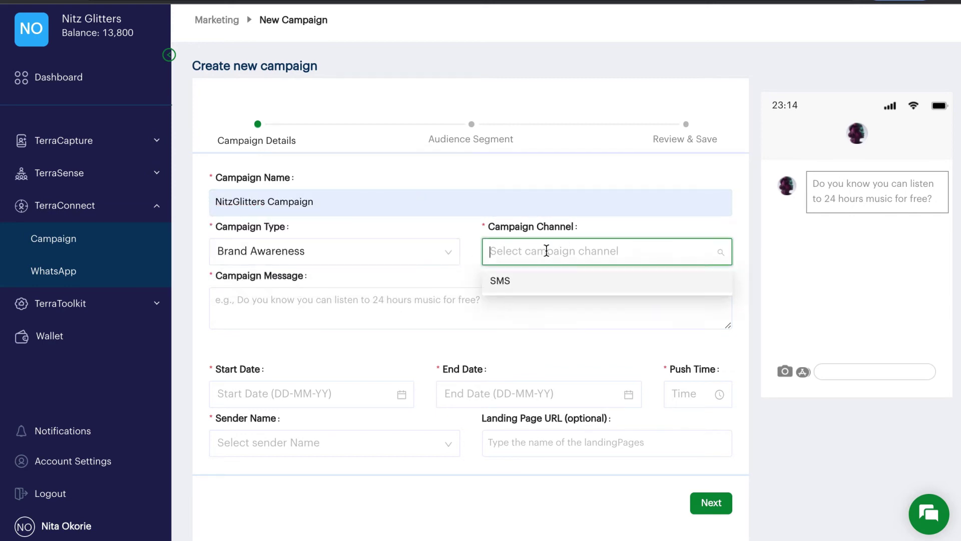
click(557, 287)
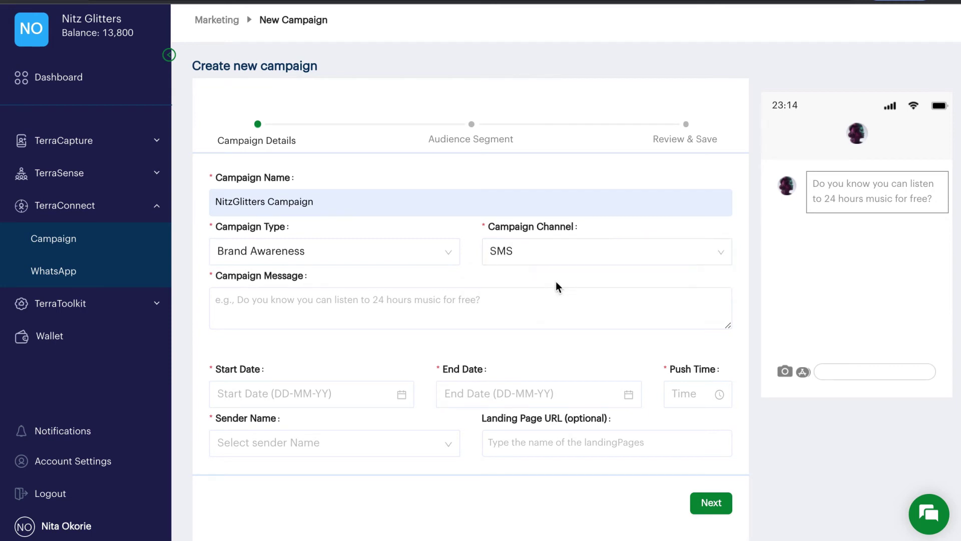
click(384, 308)
text(T)
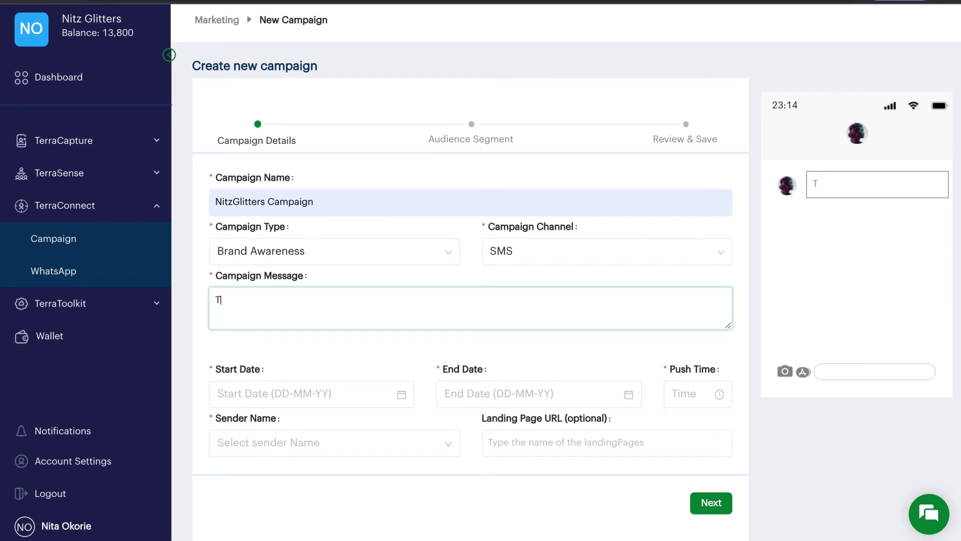
text(h)
text(is)
text( is a demo)
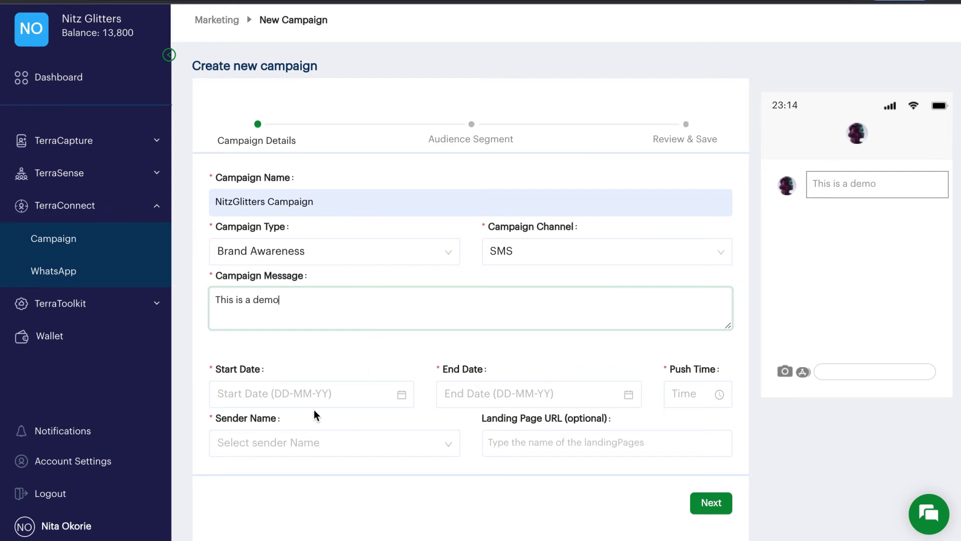
Step: Set start and end dates to today (2022-01-18) and push time to 13:15:35
click(273, 394)
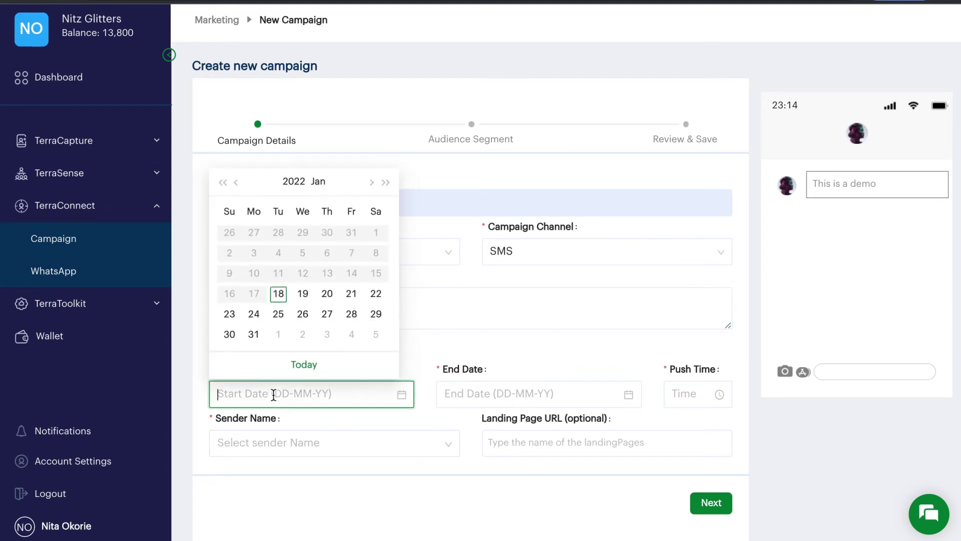
click(304, 364)
click(516, 393)
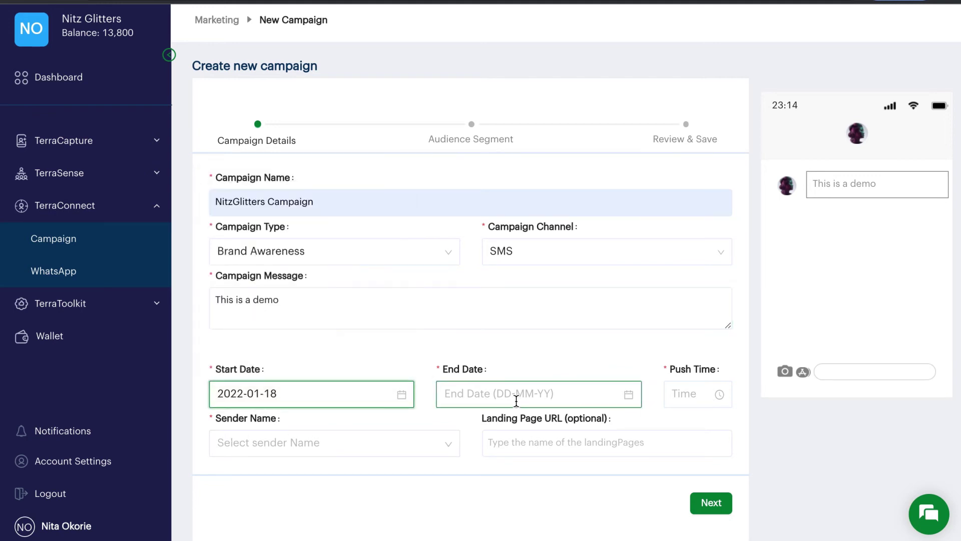
click(533, 366)
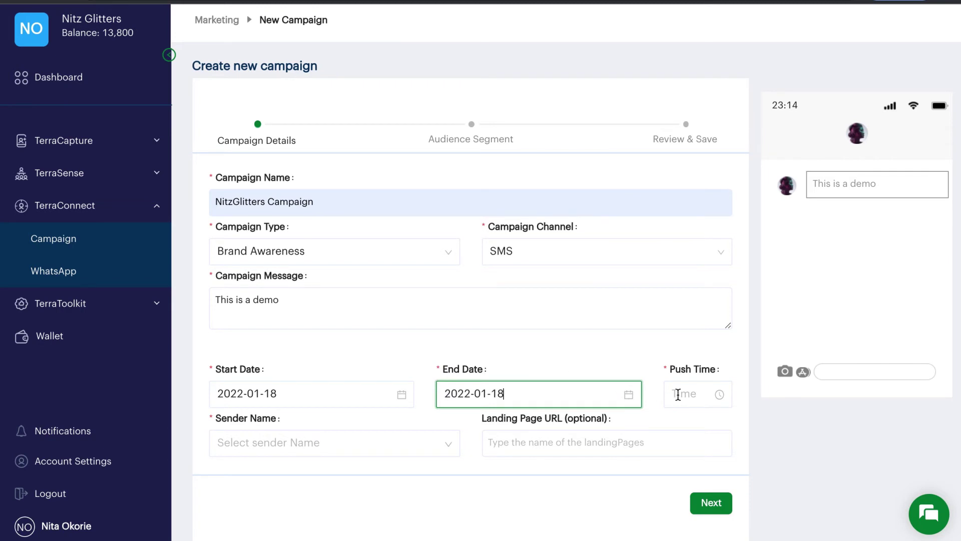
click(678, 394)
click(687, 396)
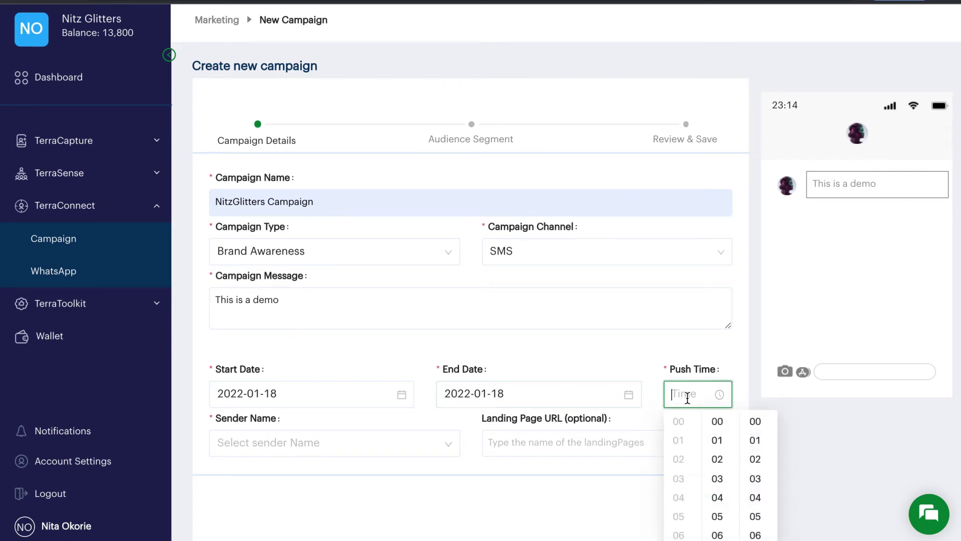
scroll(685, 490, down, 5)
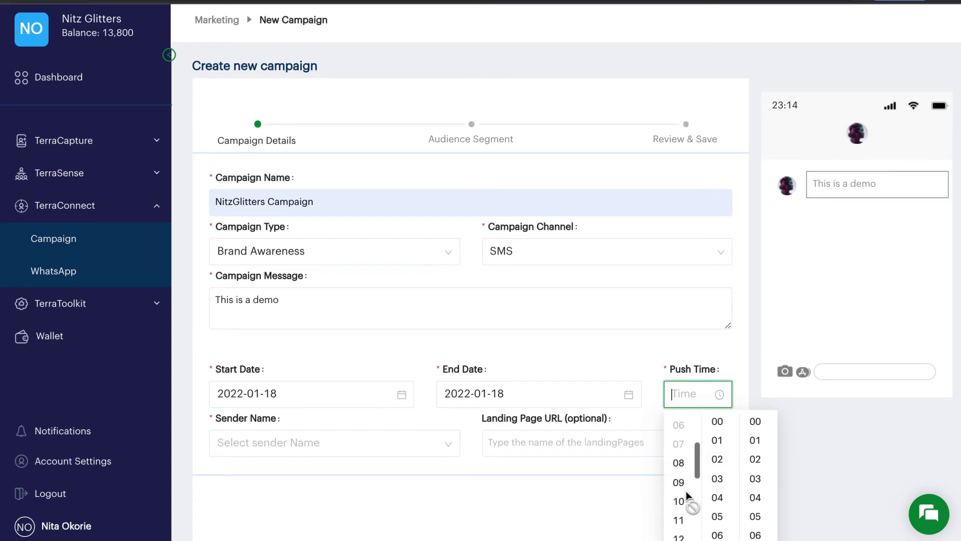
click(678, 425)
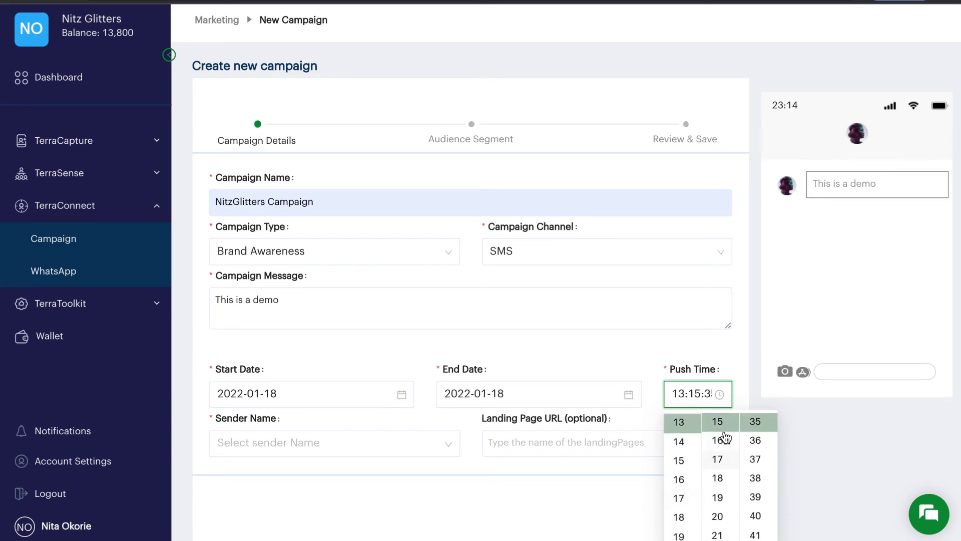
click(750, 393)
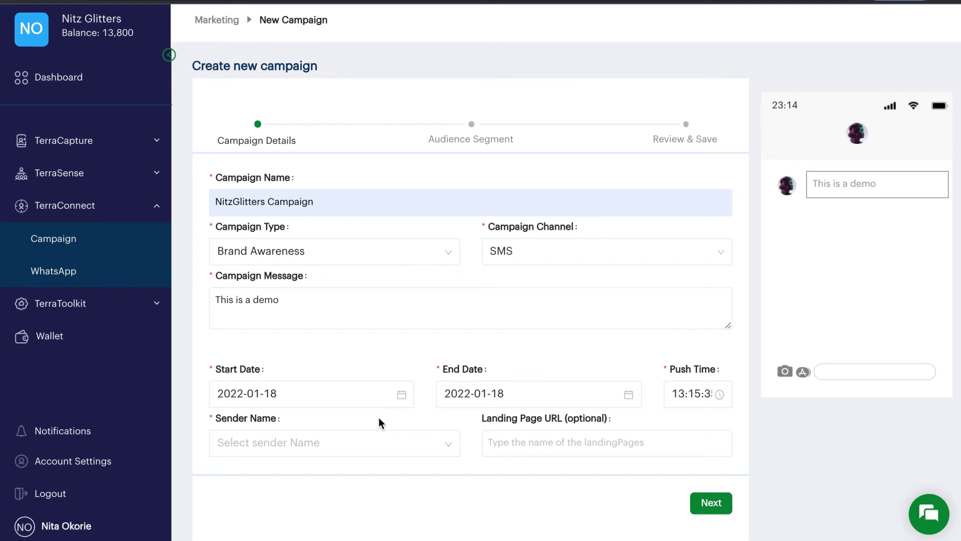
Step: Choose Terragon as the sender name and save the campaign details
click(368, 442)
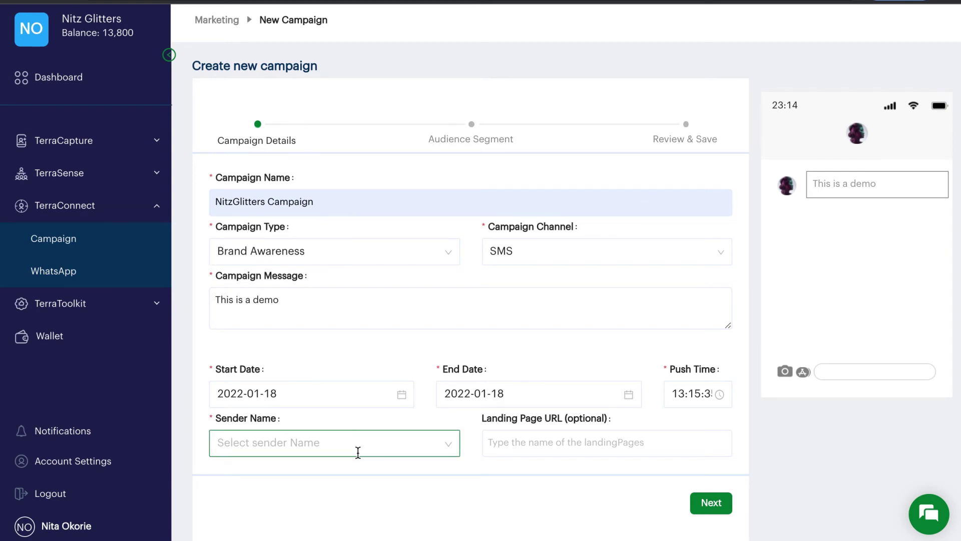
click(323, 443)
click(330, 481)
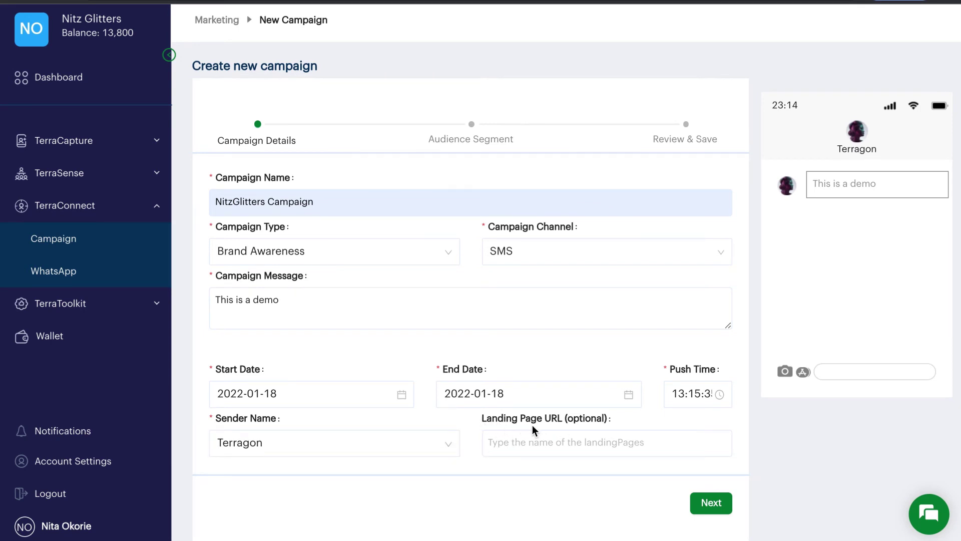
click(570, 446)
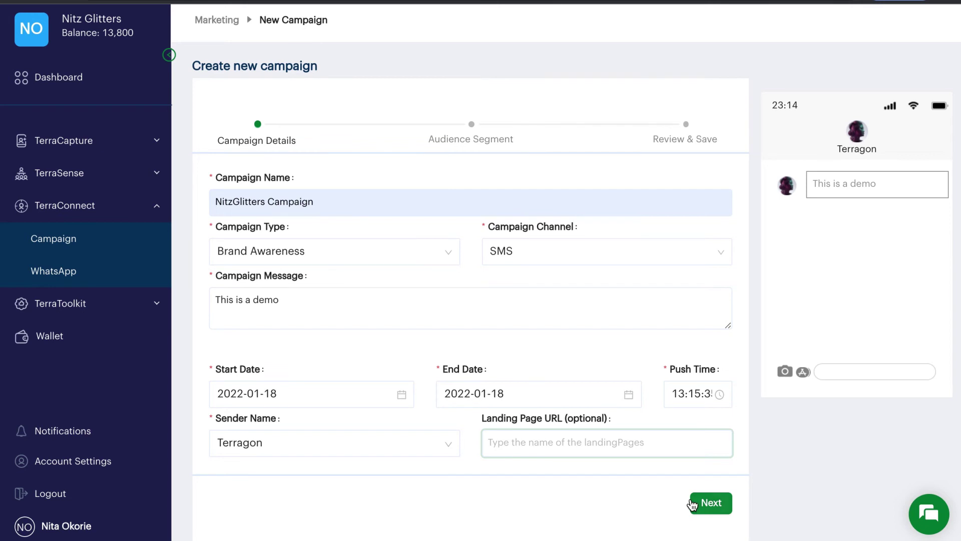
click(717, 503)
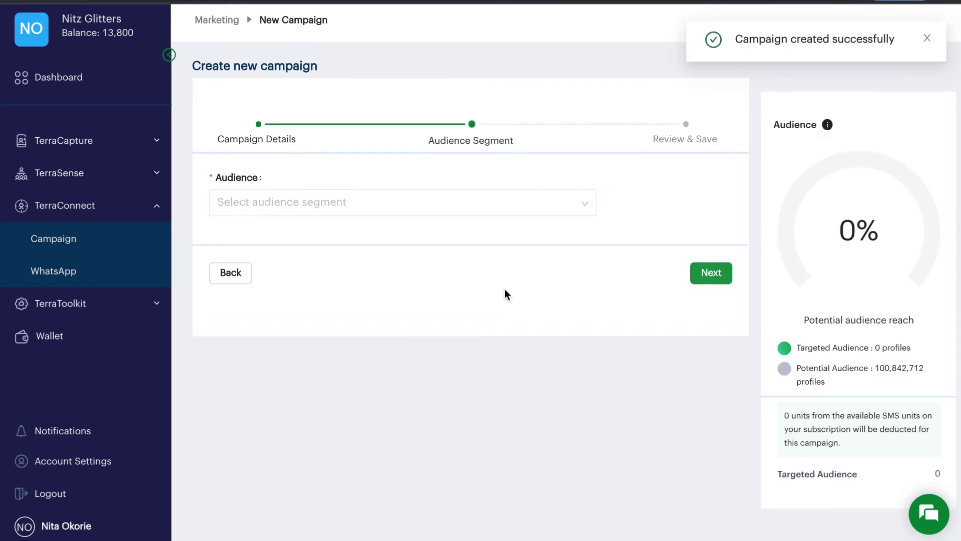
Step: Choose the Insurance audience segment, set a ₦300 budget, and continue to review
click(329, 202)
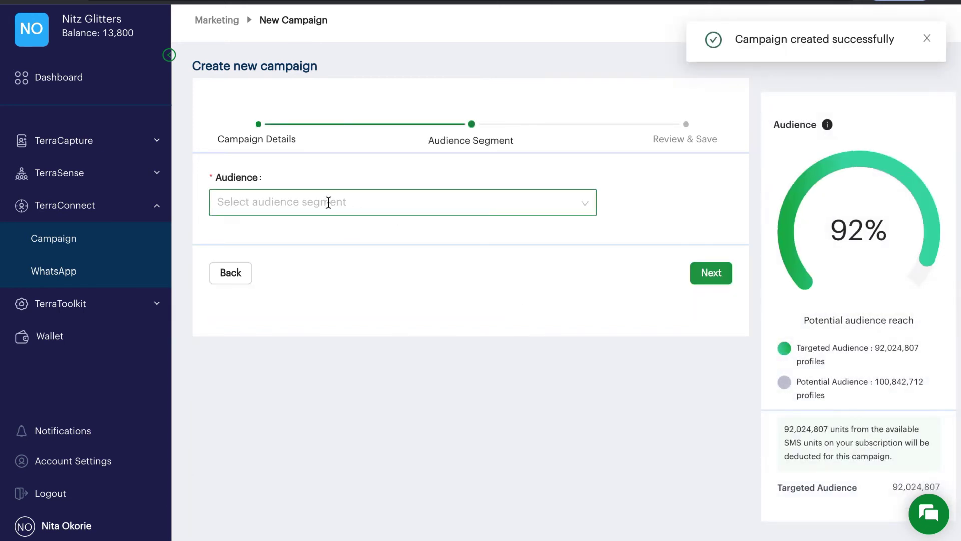
click(328, 201)
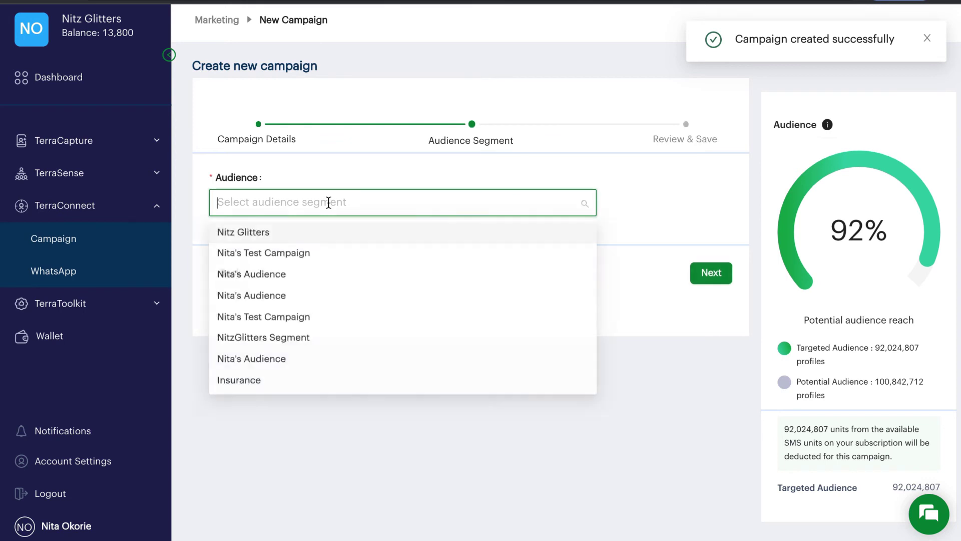
click(238, 383)
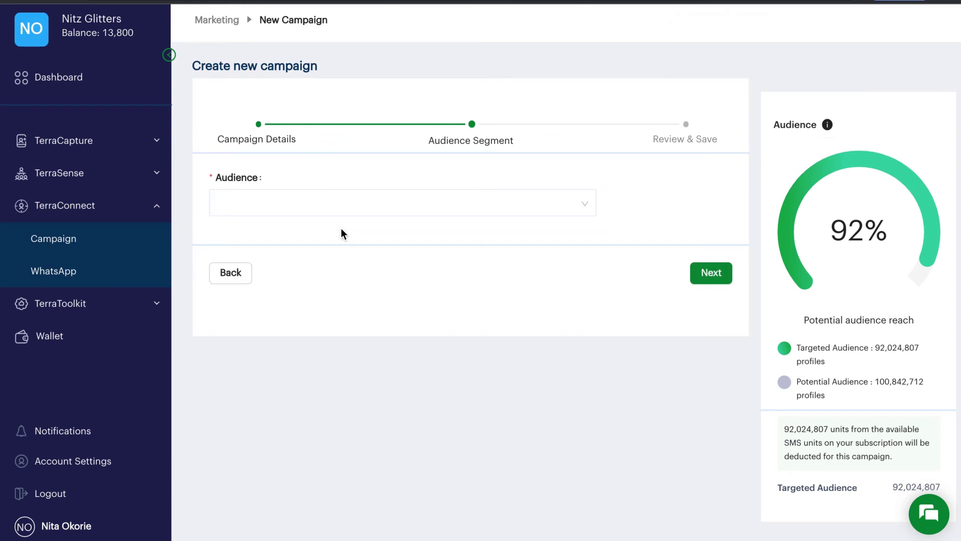
scroll(437, 340, down, 5)
click(323, 367)
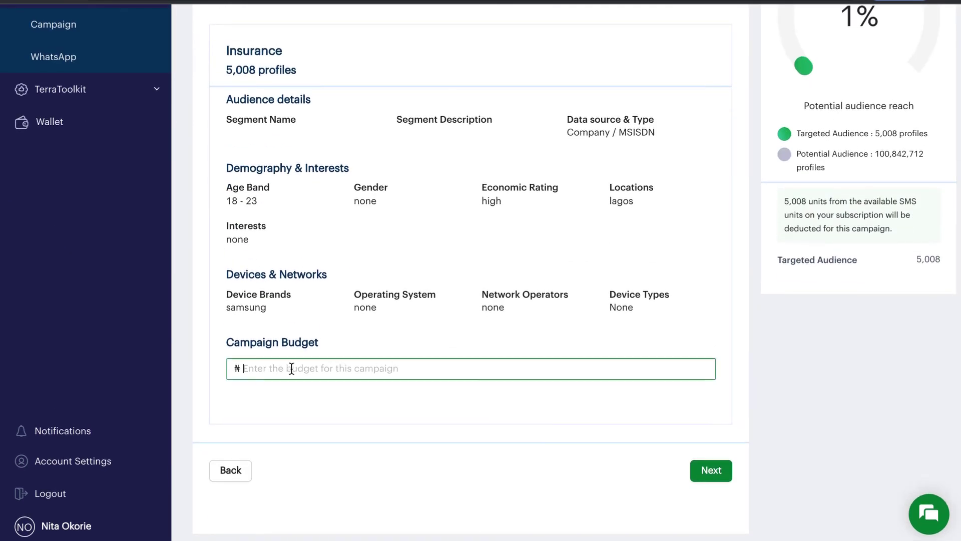
text(3)
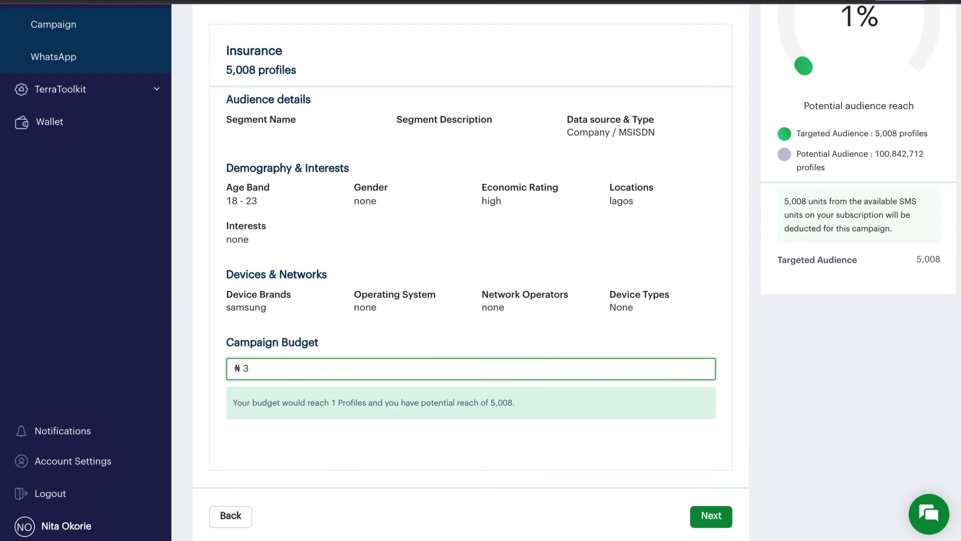
text(00)
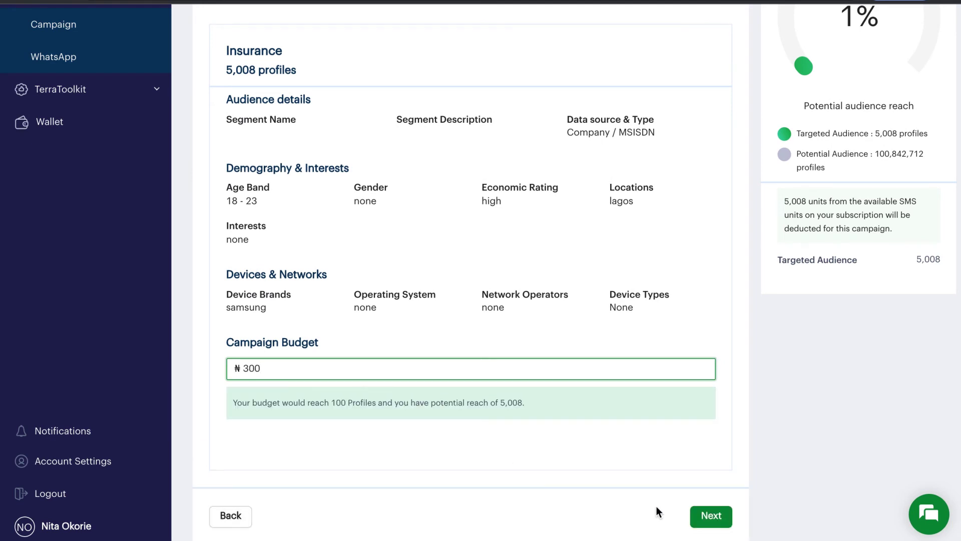
click(711, 515)
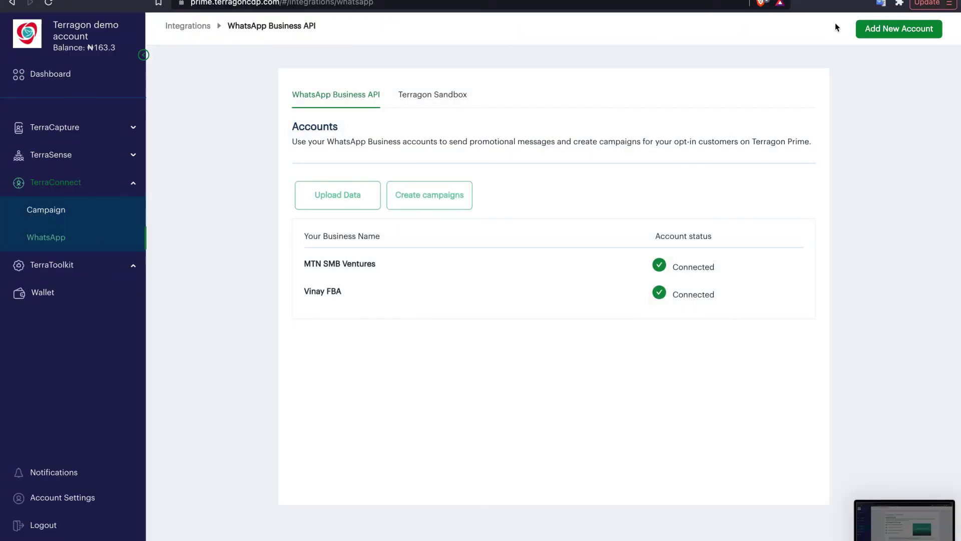
Step: Start adding a WhatsApp Business account through Facebook, then cancel the setup
click(894, 31)
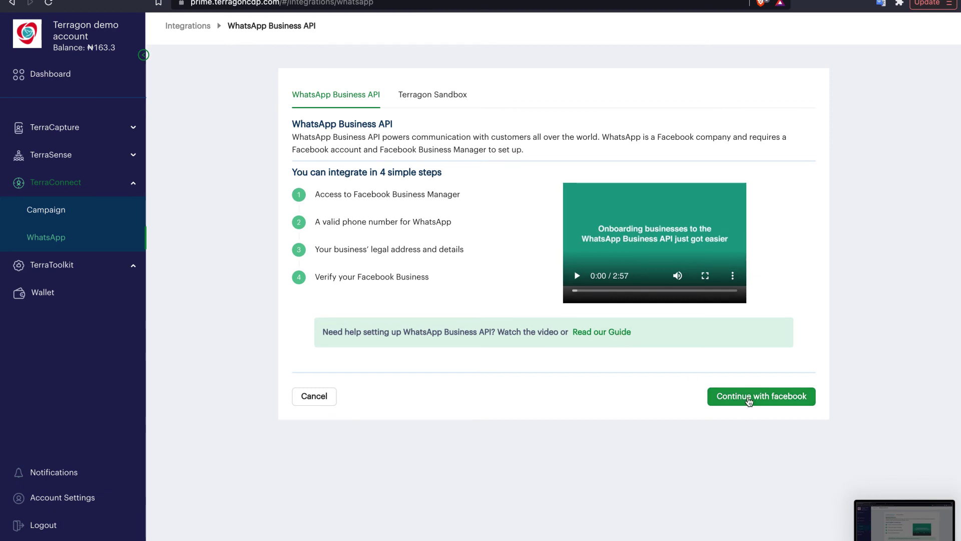
click(748, 400)
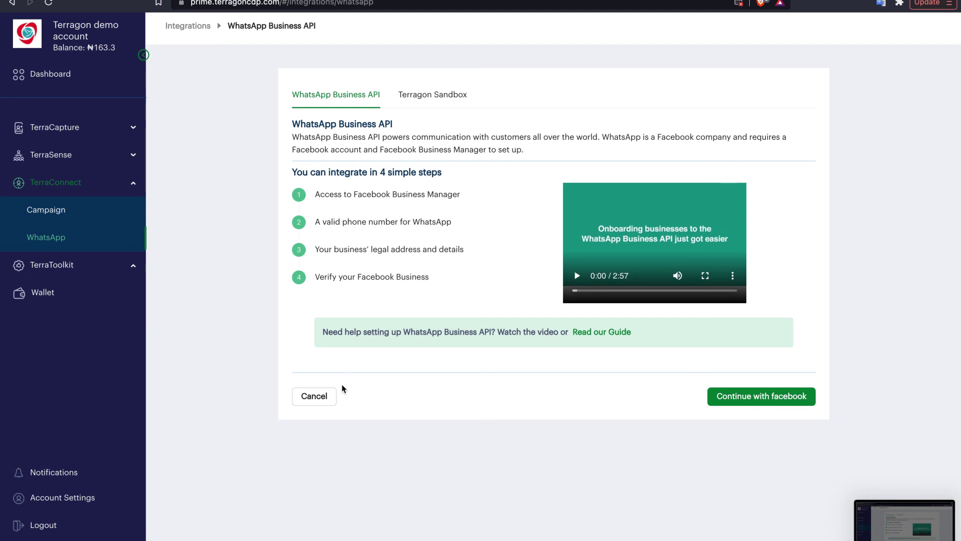
click(327, 398)
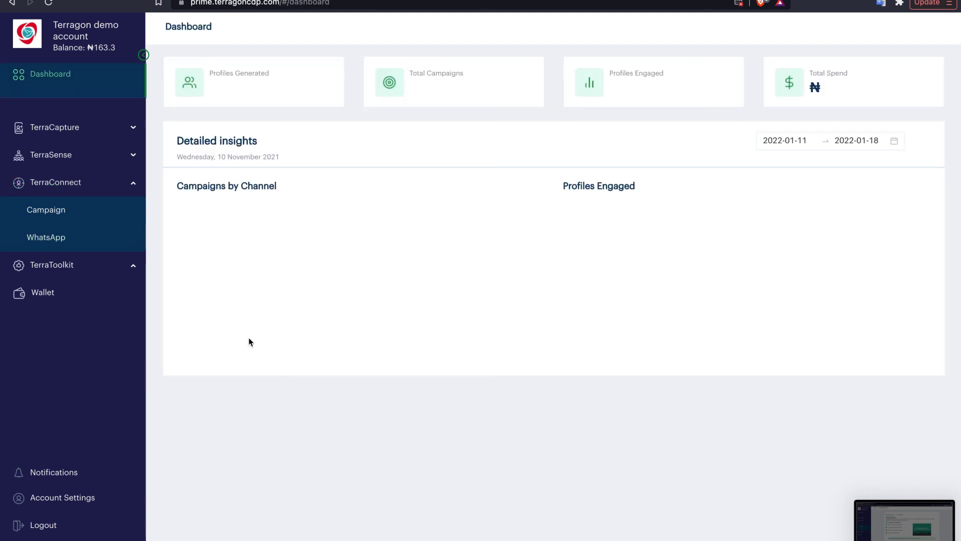
Step: Start a new data upload with WhatsApp opt-in users as the source
click(114, 239)
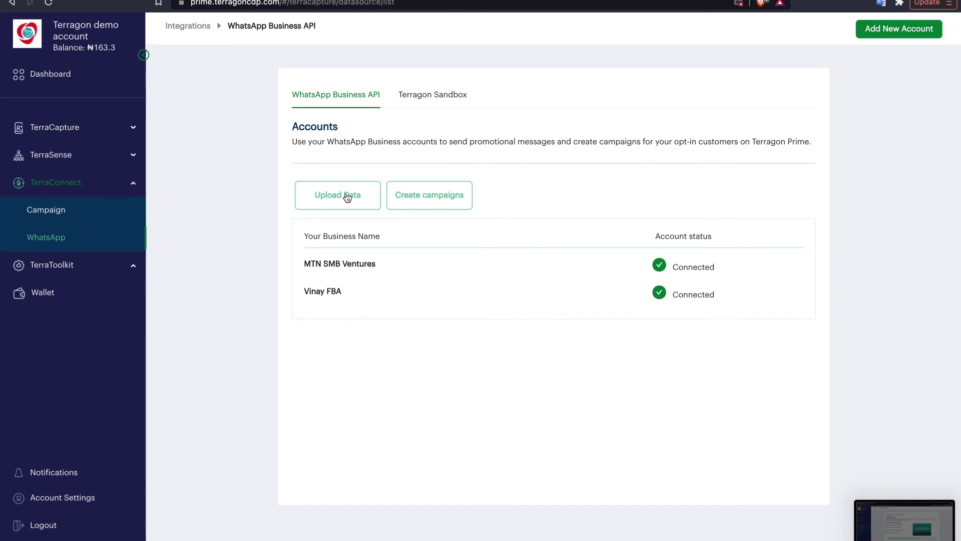
click(347, 196)
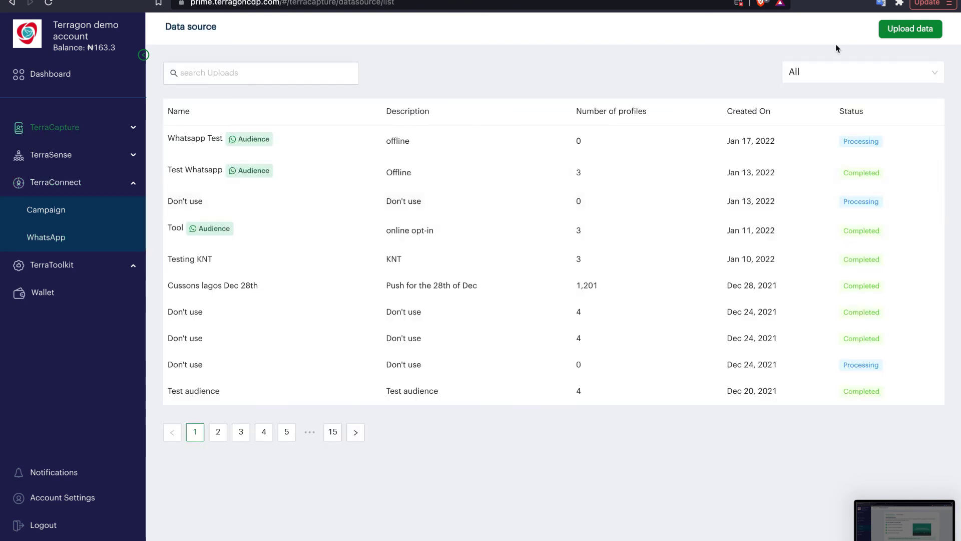
click(900, 30)
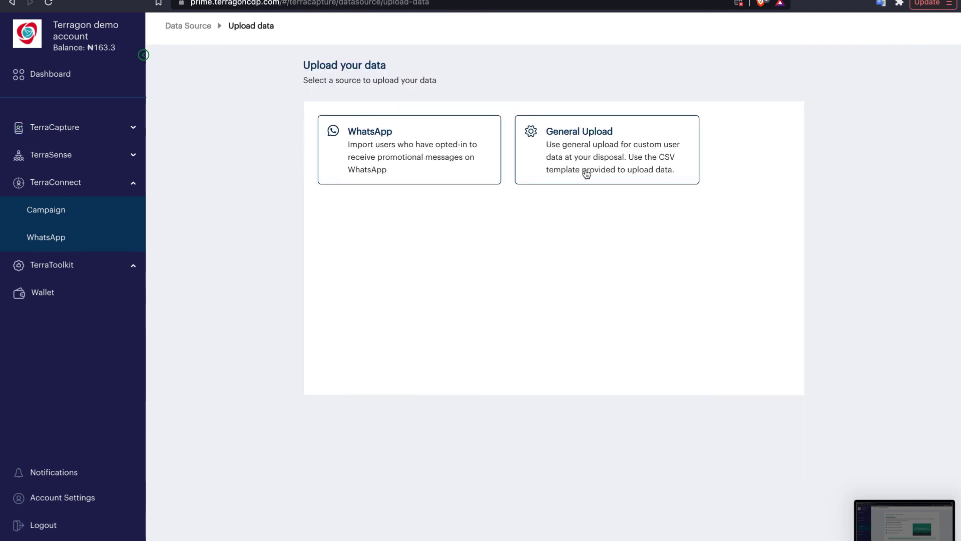
click(430, 150)
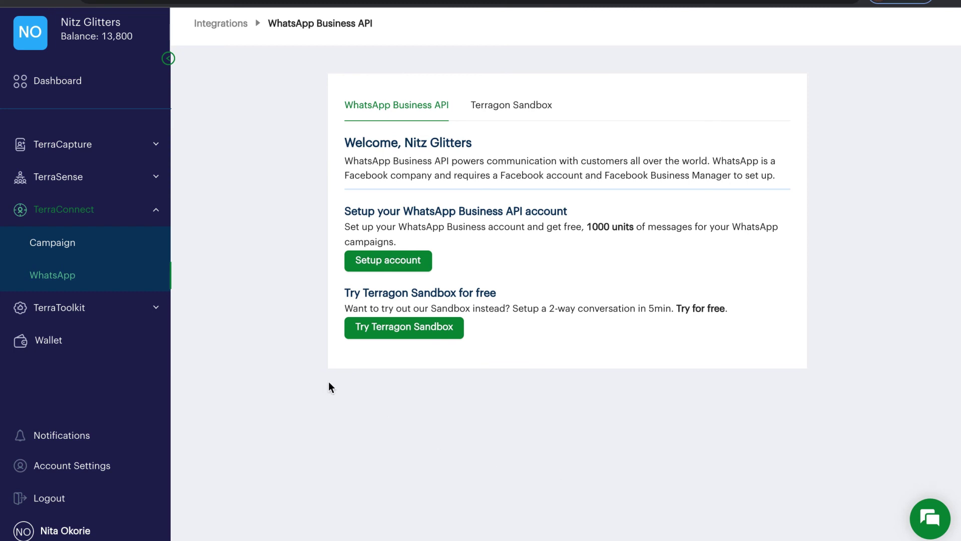
Step: Open the first campaign's detailed report from the Campaign Reports list
click(62, 244)
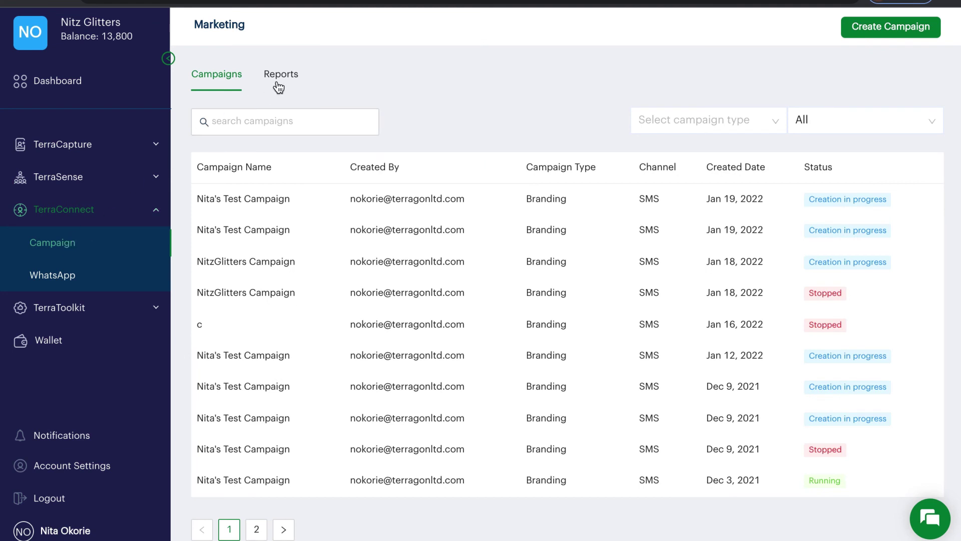
click(281, 74)
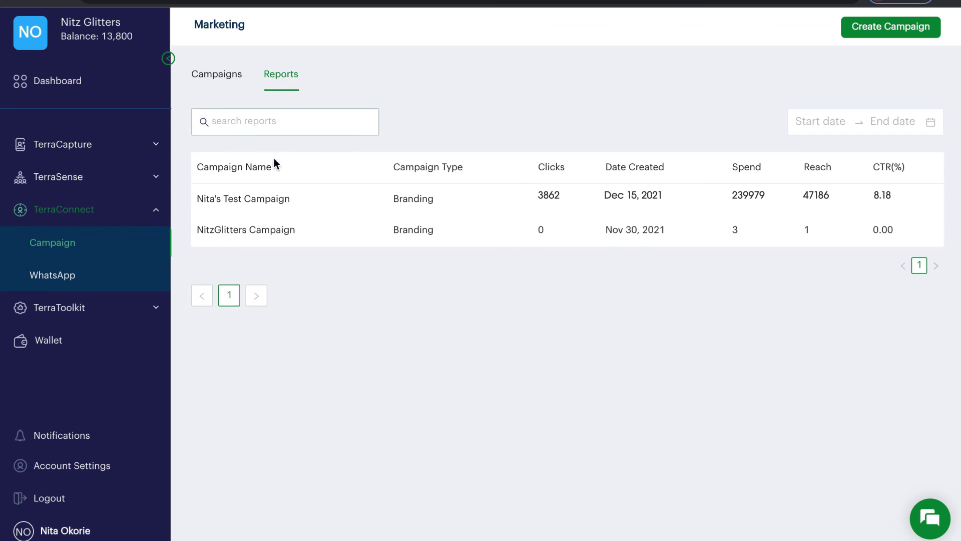
click(259, 199)
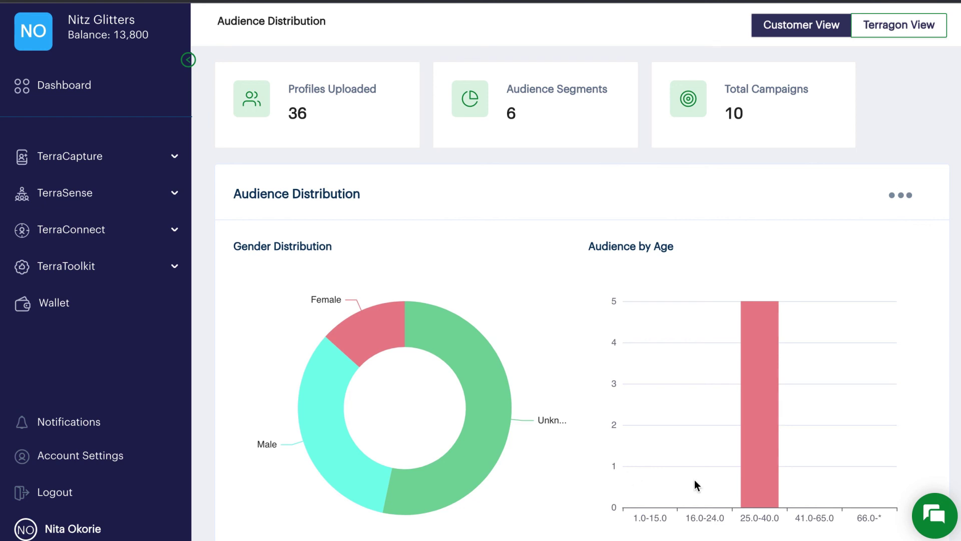
Step: Open the support chat and clear its knowledge-base search
click(935, 515)
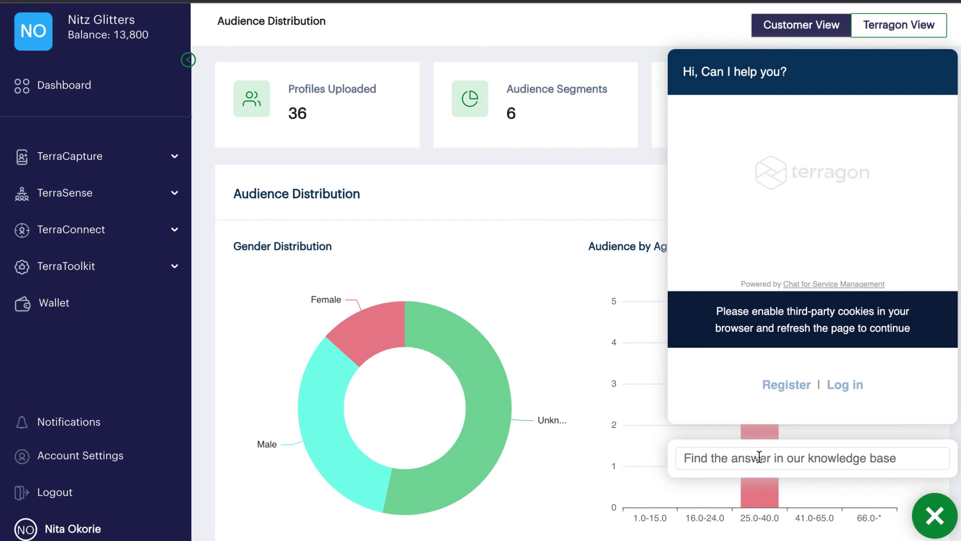
text(h)
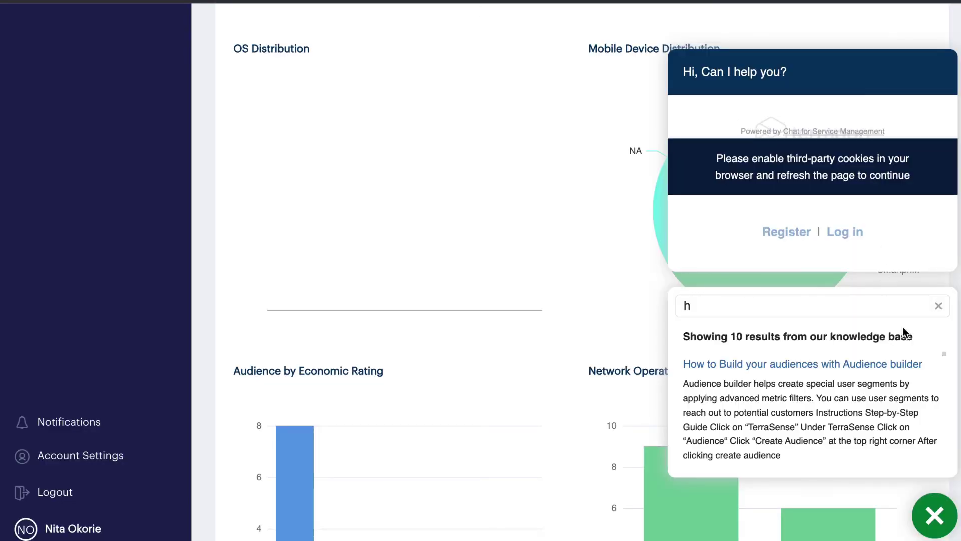
click(939, 306)
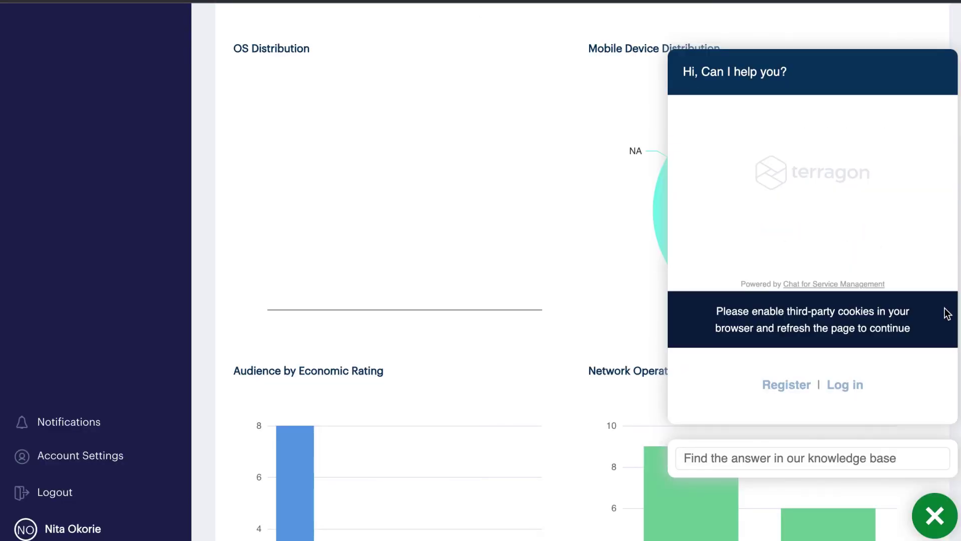